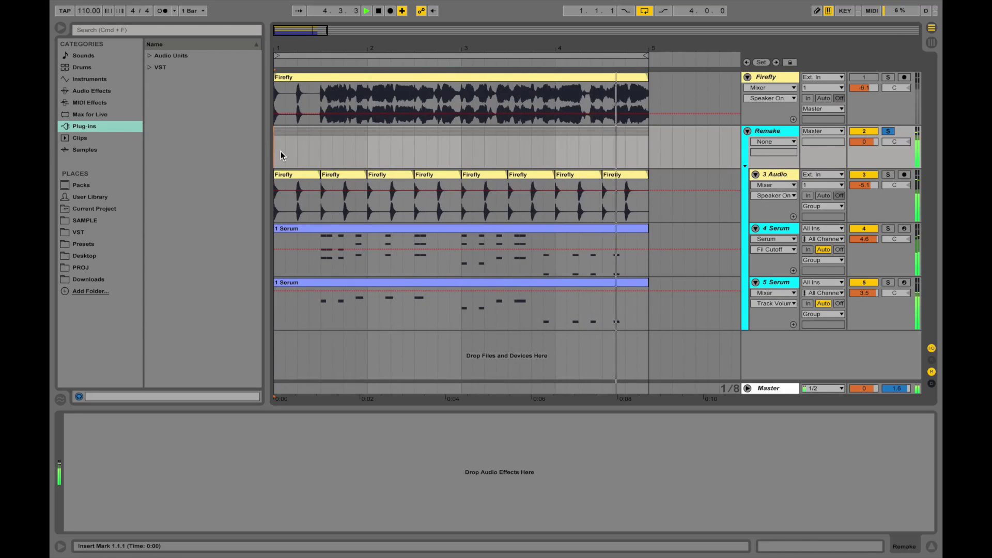
- Stop playback, solo the original Firefly track and zoom out to show bar 6
{"action": "key", "text": "space"}
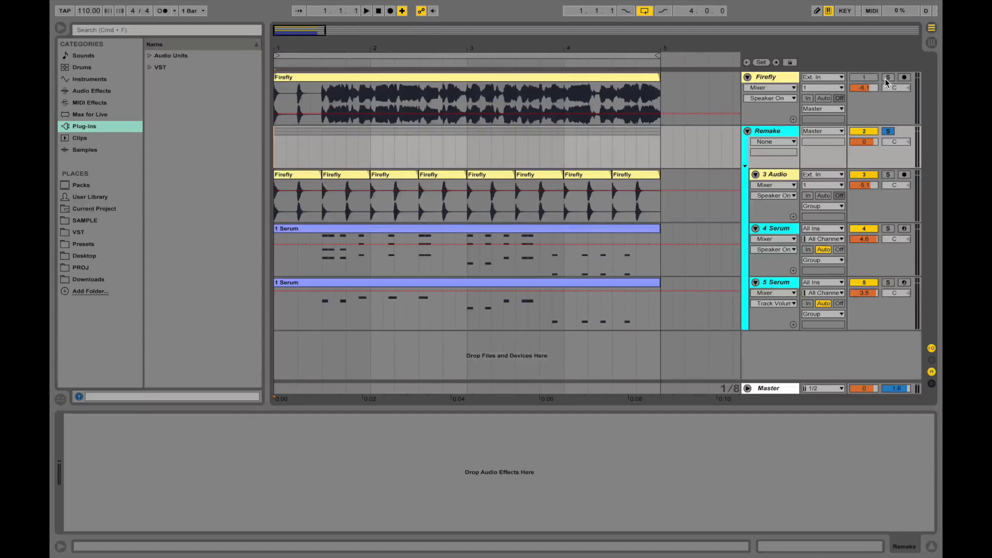
{"action": "left_click", "coordinate": [888, 77]}
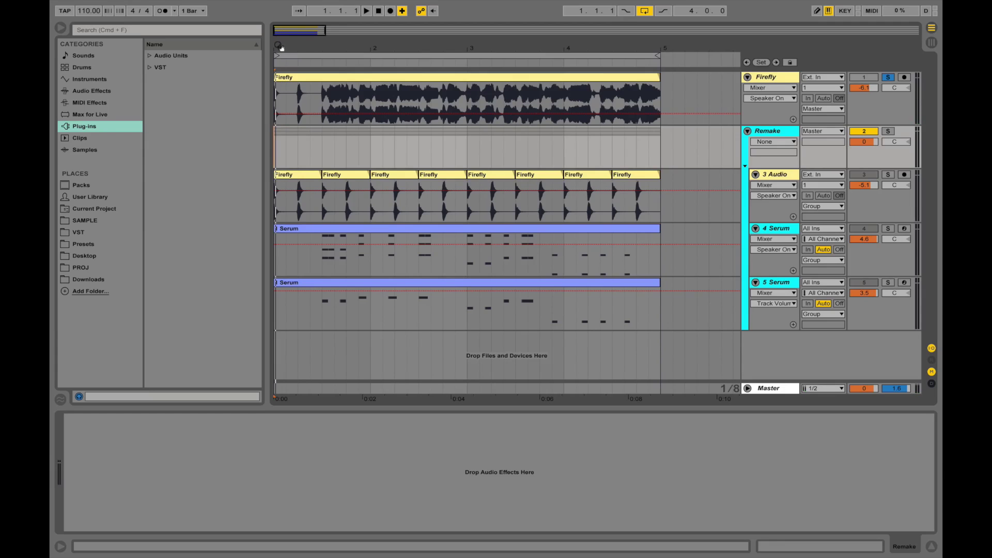
{"action": "left_click_drag", "start_coordinate": [280, 47], "coordinate": [282, 41]}
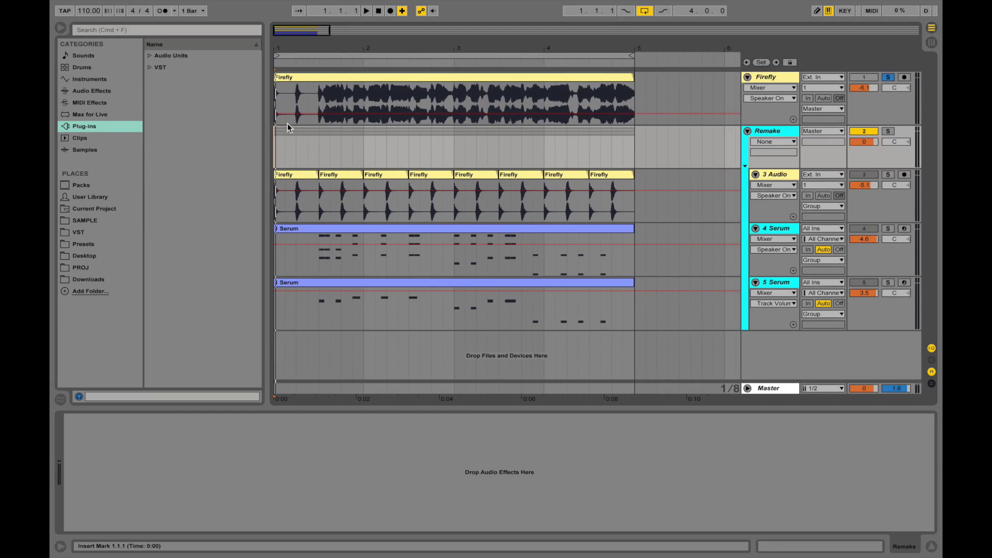
- Play the Remake group for comparison, then stop and fold it
{"action": "left_click", "coordinate": [274, 149]}
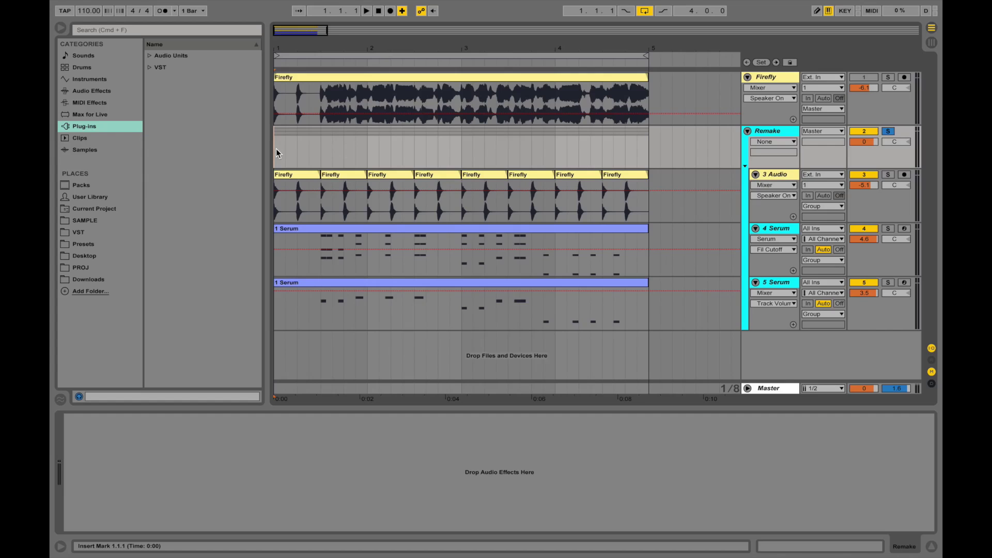
{"action": "key", "text": "space"}
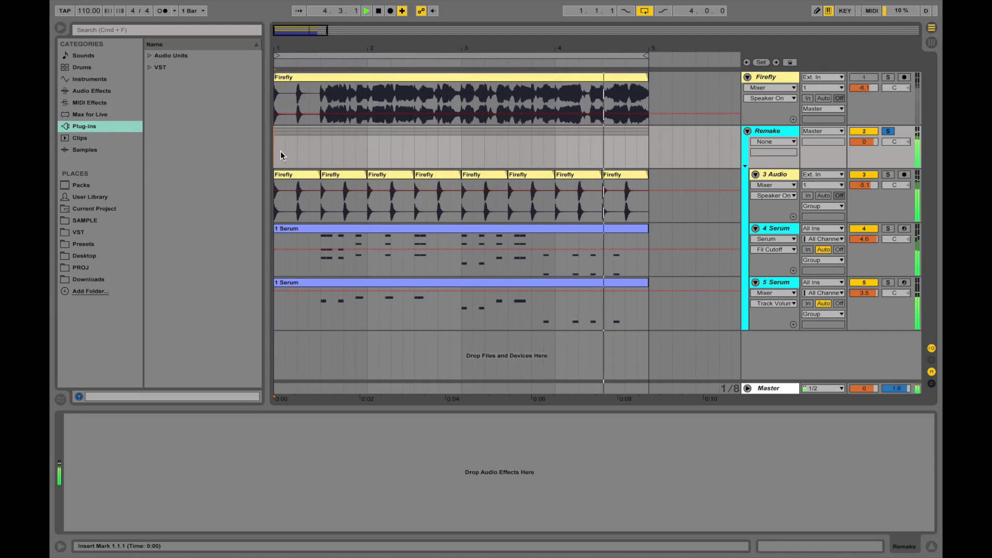
{"action": "key", "text": "space"}
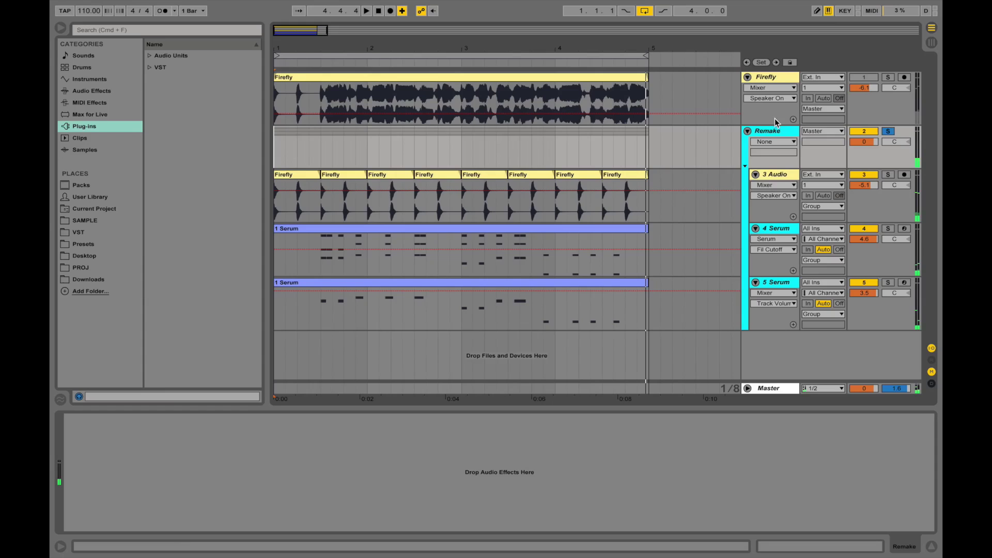
{"action": "left_click", "coordinate": [747, 131]}
- Insert a new 6 Audio track and fill it with repeated copies of Firefly's 1.1.1–1.3.1 section
{"action": "right_click", "coordinate": [767, 152]}
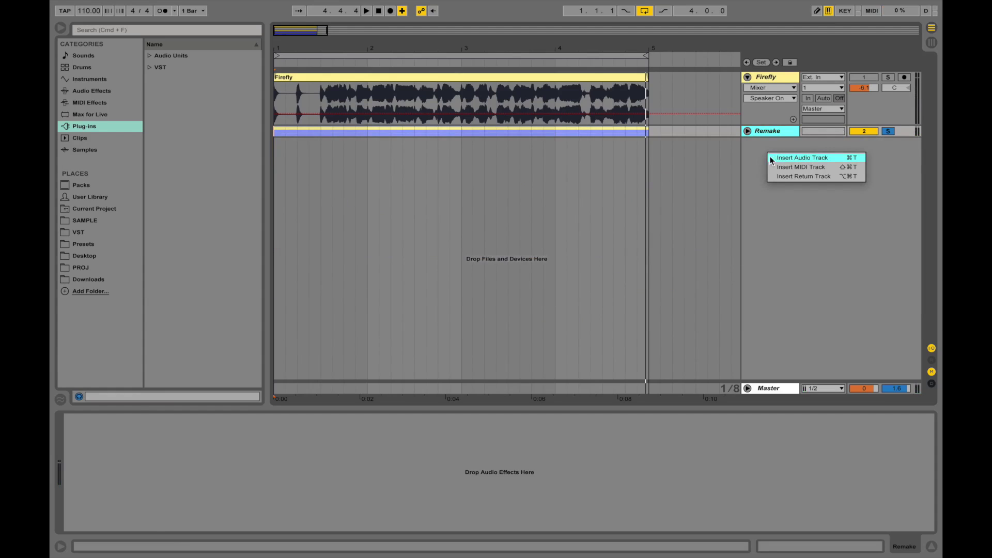
{"action": "left_click", "coordinate": [802, 158]}
{"action": "left_click_drag", "start_coordinate": [316, 102], "coordinate": [244, 101]}
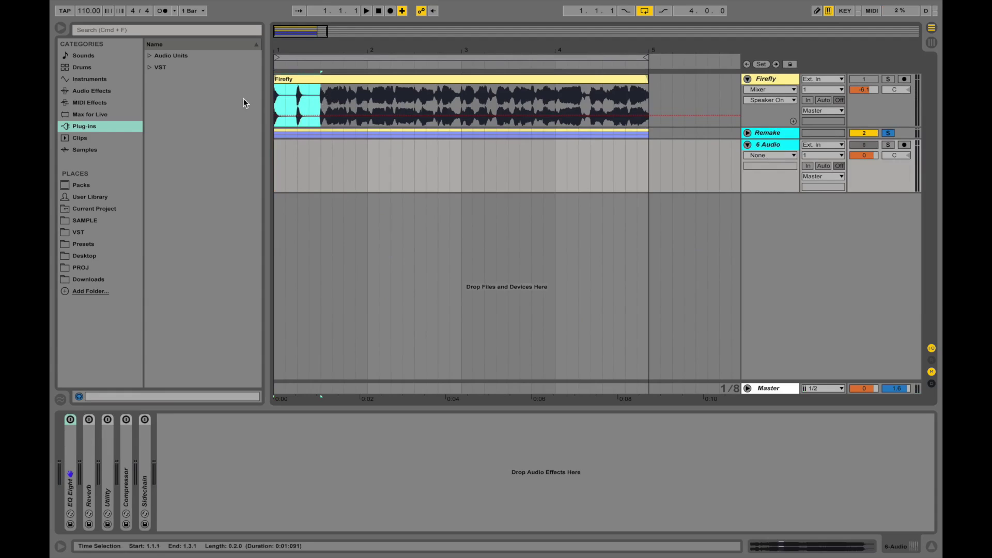
{"action": "key", "text": "super+c"}
{"action": "left_click", "coordinate": [277, 163]}
{"action": "key", "text": "super+v"}
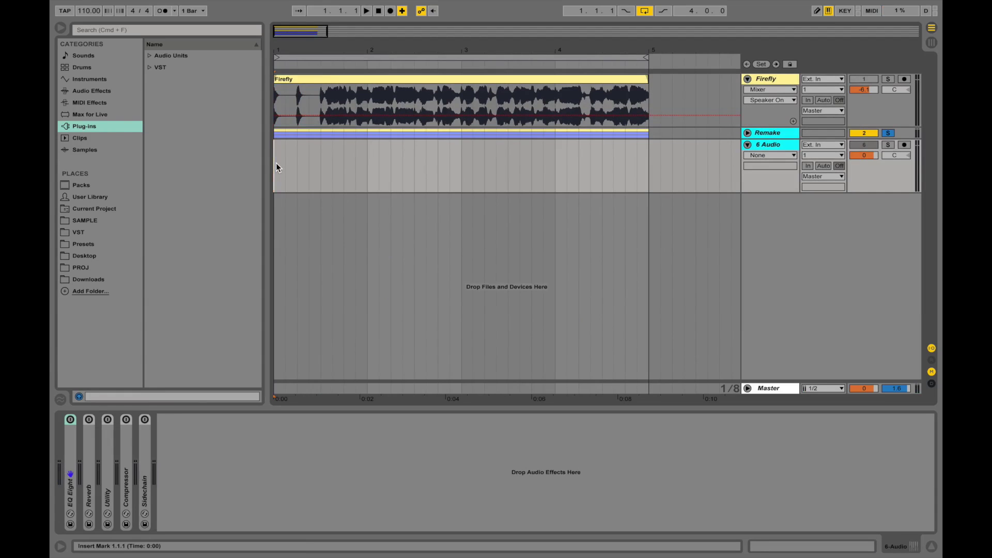
{"action": "key", "text": "super+d"}
{"action": "key", "text": "super+d"}
{"action": "key", "text": "super+d"}
{"action": "key", "text": "super+d"}
{"action": "key", "text": "super+d"}
{"action": "key", "text": "super+d"}
{"action": "key", "text": "super+d"}
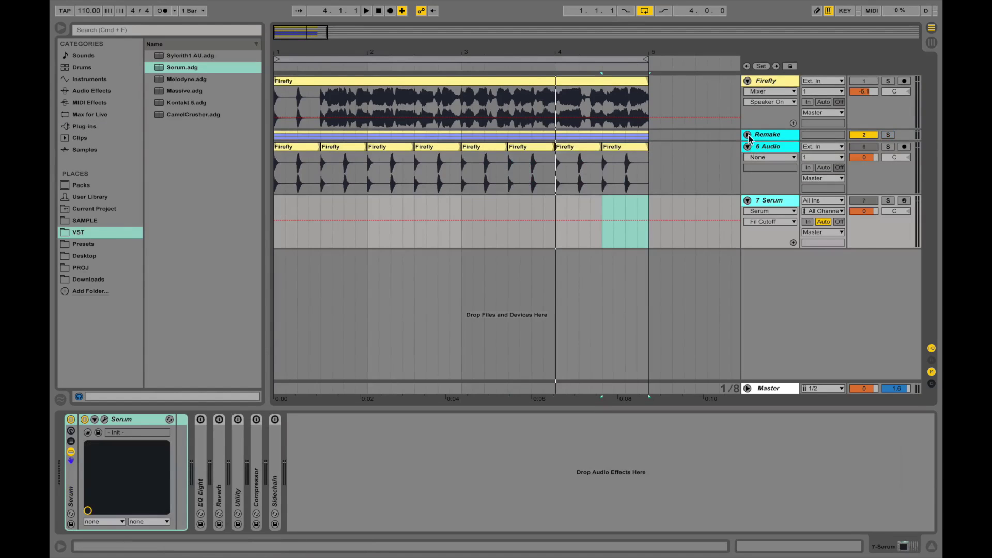
- Copy the 4 Serum MIDI clip from the Remake group onto the start of track 7
{"action": "left_click", "coordinate": [748, 135]}
{"action": "left_click", "coordinate": [545, 231]}
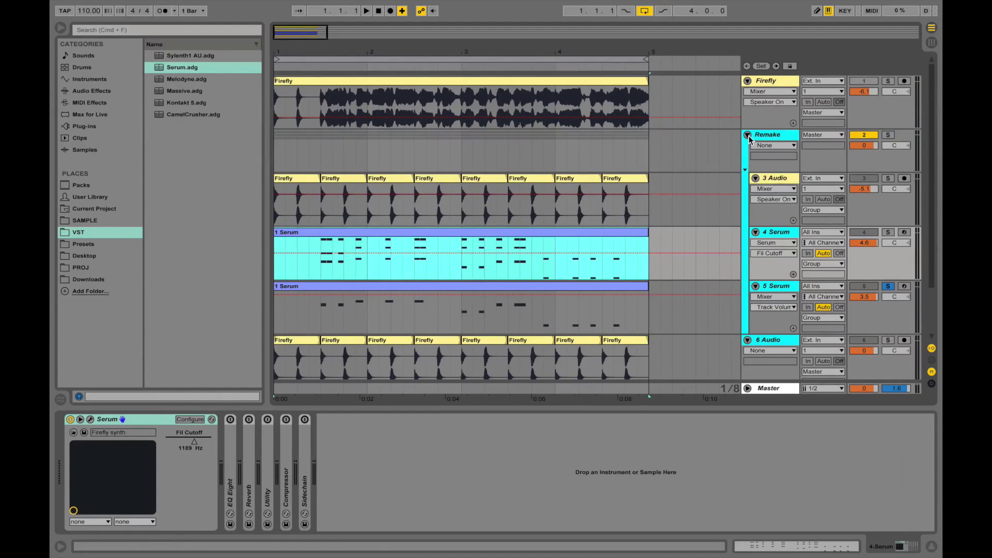
{"action": "scroll", "coordinate": [305, 325], "scroll_direction": "down", "scroll_amount": 3}
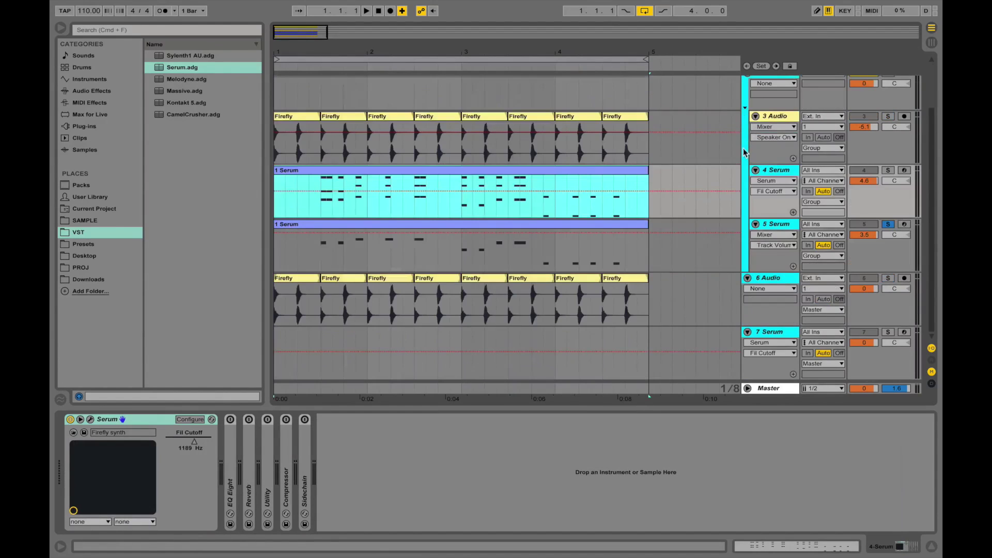
{"action": "left_click", "coordinate": [277, 340]}
{"action": "key", "text": "ctrl+v"}
{"action": "scroll", "coordinate": [751, 110], "scroll_direction": "up", "scroll_amount": 1}
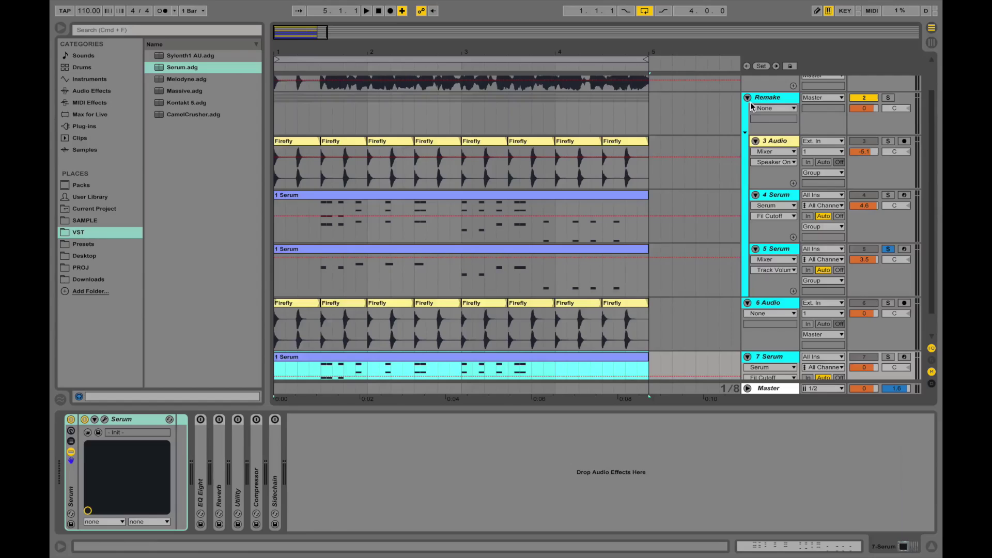
- Fold the Remake group and open the pasted 1 Serum clip for editing
{"action": "left_click", "coordinate": [747, 98]}
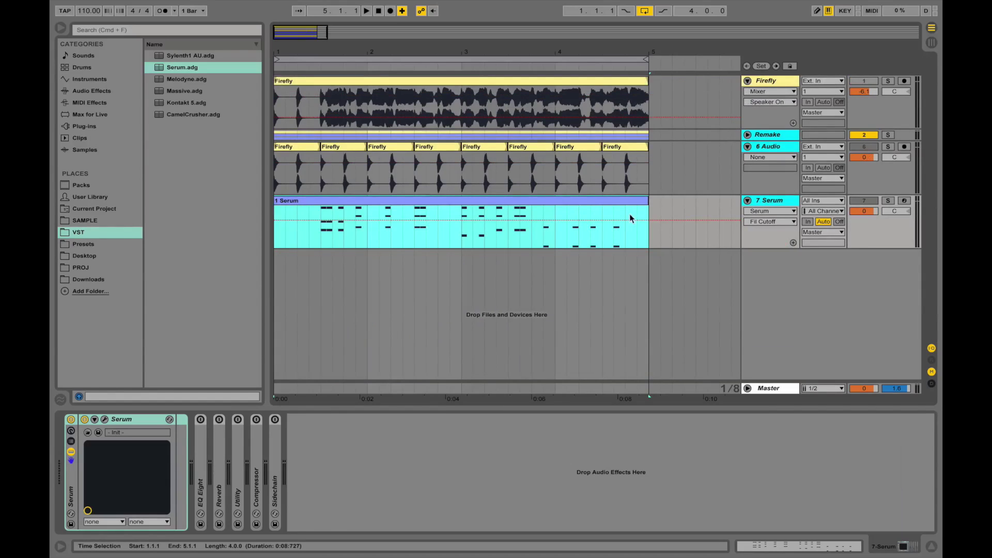
{"action": "left_click", "coordinate": [321, 234]}
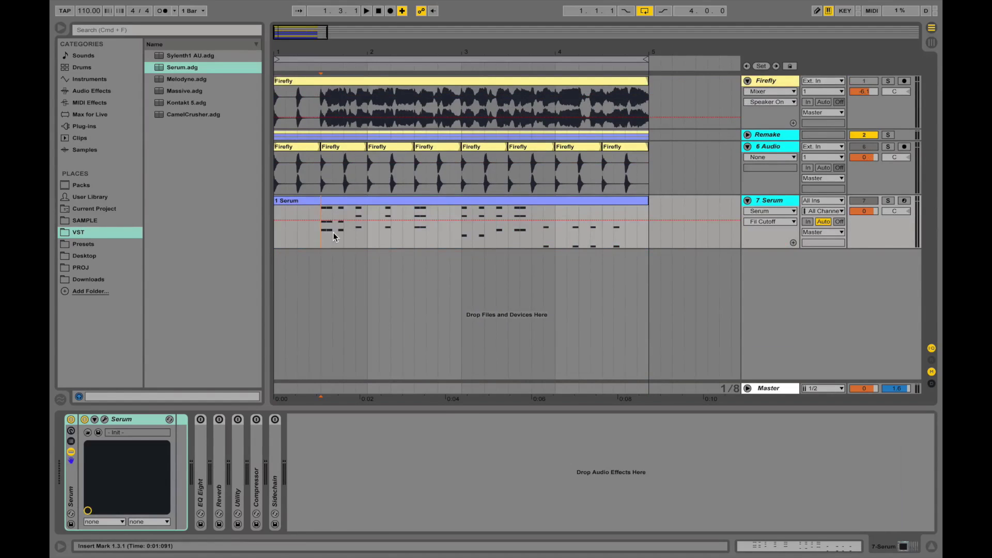
{"action": "double_click", "coordinate": [337, 200]}
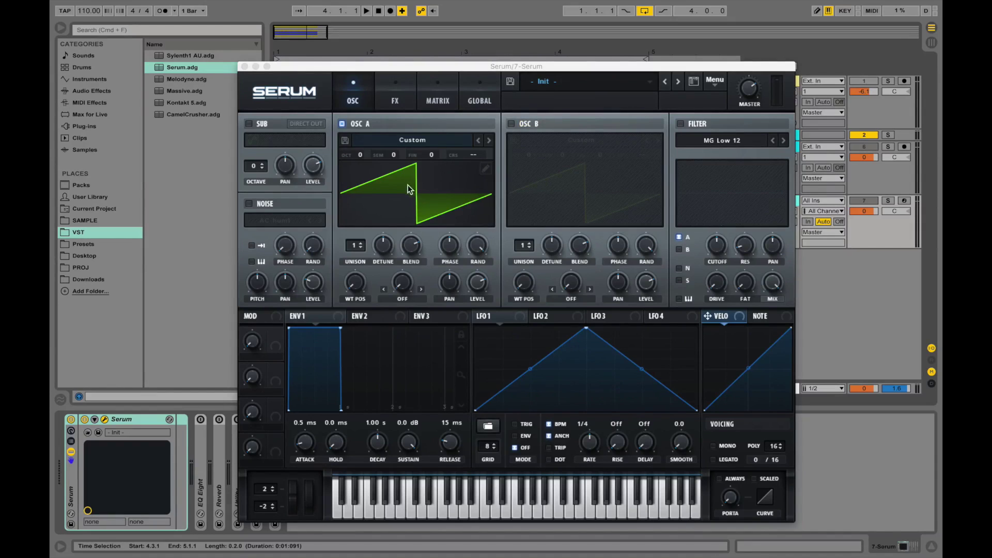
- Give OSC A 4 lightly detuned unison voices; enable OSC B with Digital > Evol Longreece, unison 3
{"action": "scroll", "coordinate": [360, 247], "scroll_direction": "up", "scroll_amount": 3}
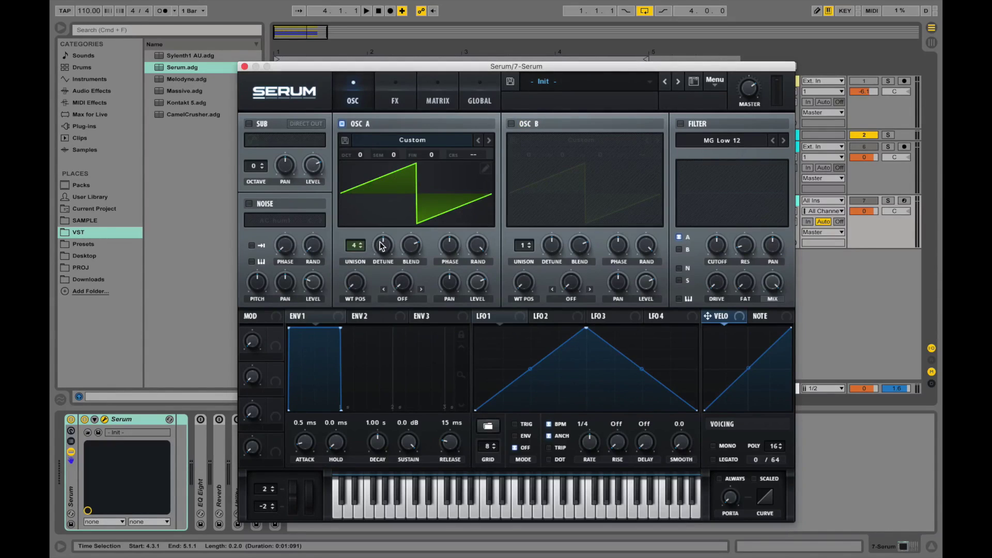
{"action": "left_click_drag", "start_coordinate": [381, 246], "coordinate": [380, 247]}
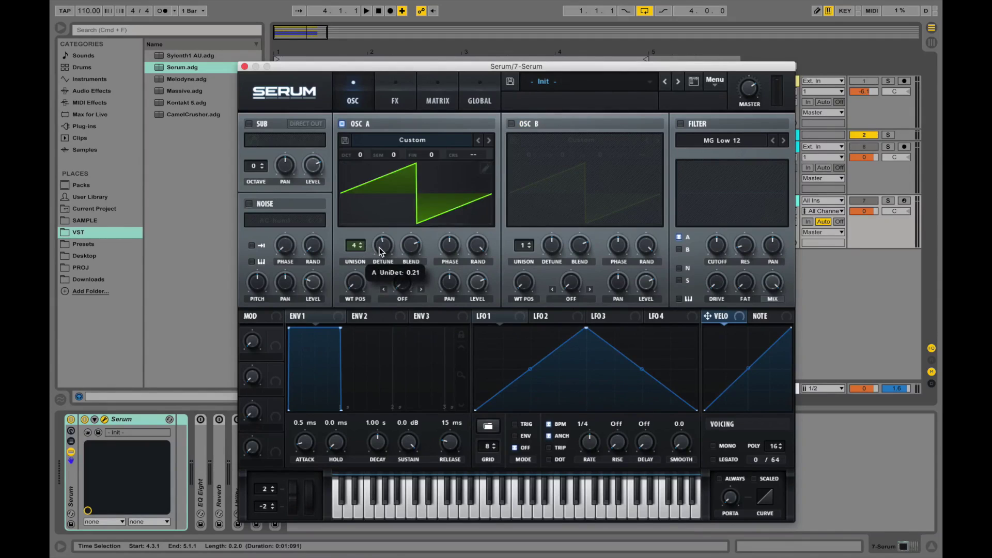
{"action": "left_click", "coordinate": [510, 124]}
{"action": "left_click", "coordinate": [595, 149]}
{"action": "mouse_move", "coordinate": [581, 168]}
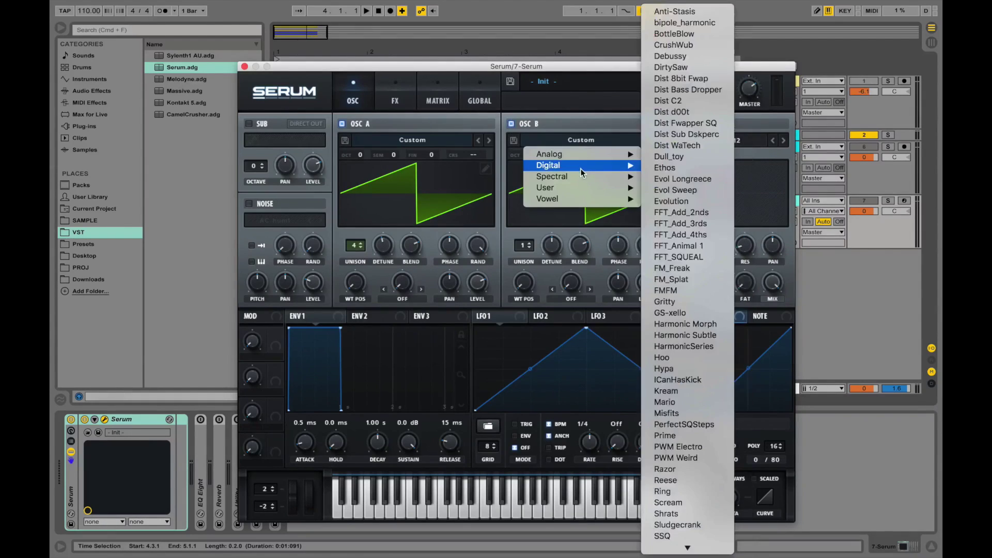
{"action": "left_click", "coordinate": [662, 181]}
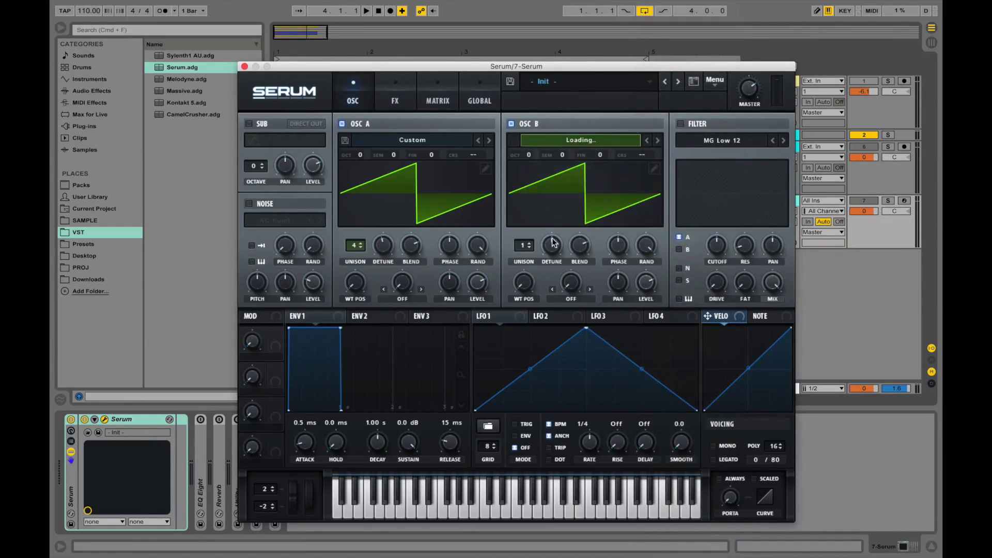
{"action": "left_click", "coordinate": [531, 242]}
{"action": "left_click", "coordinate": [530, 243]}
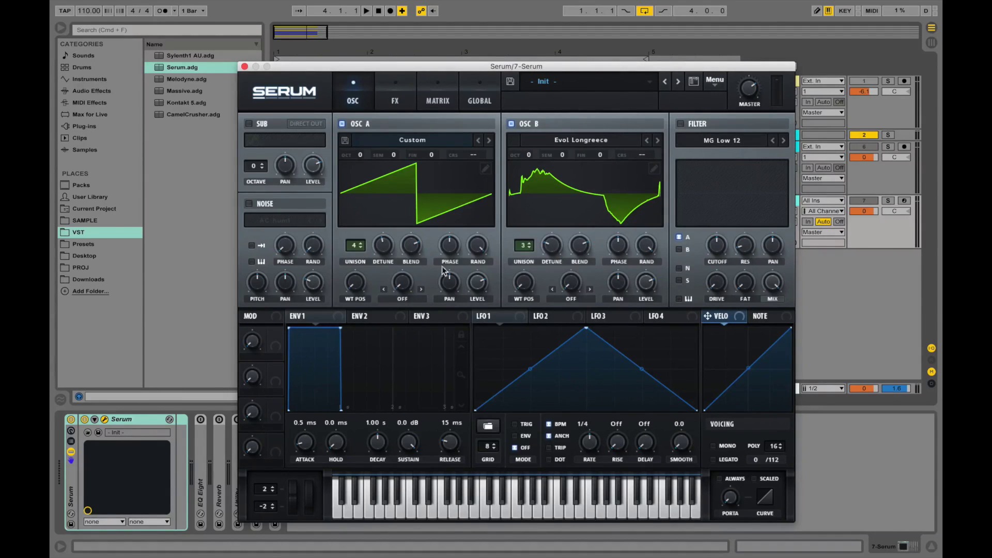
- On ENV1, raise Attack to 184 ms and Release to 173 ms
{"action": "mouse_move", "coordinate": [315, 319]}
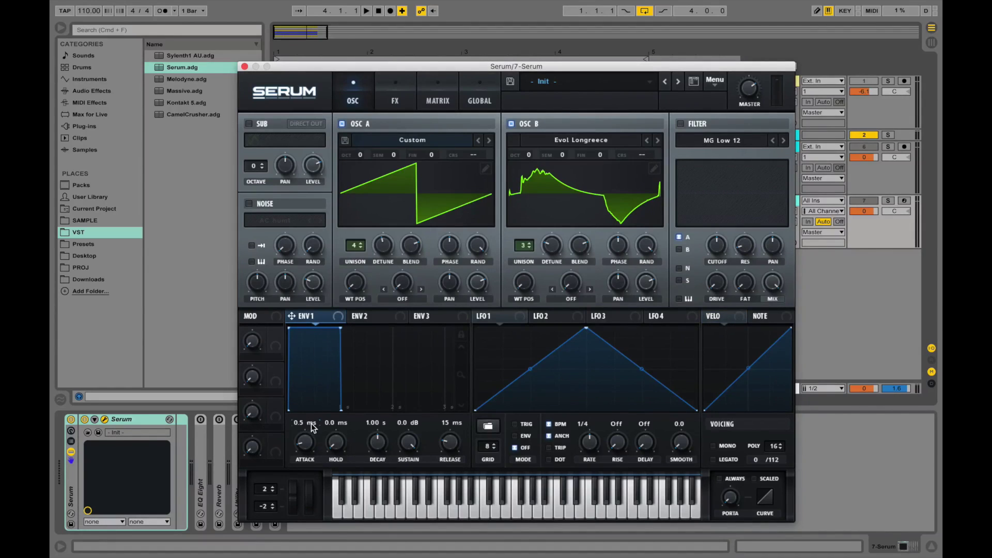
{"action": "left_click_drag", "start_coordinate": [310, 451], "coordinate": [308, 415]}
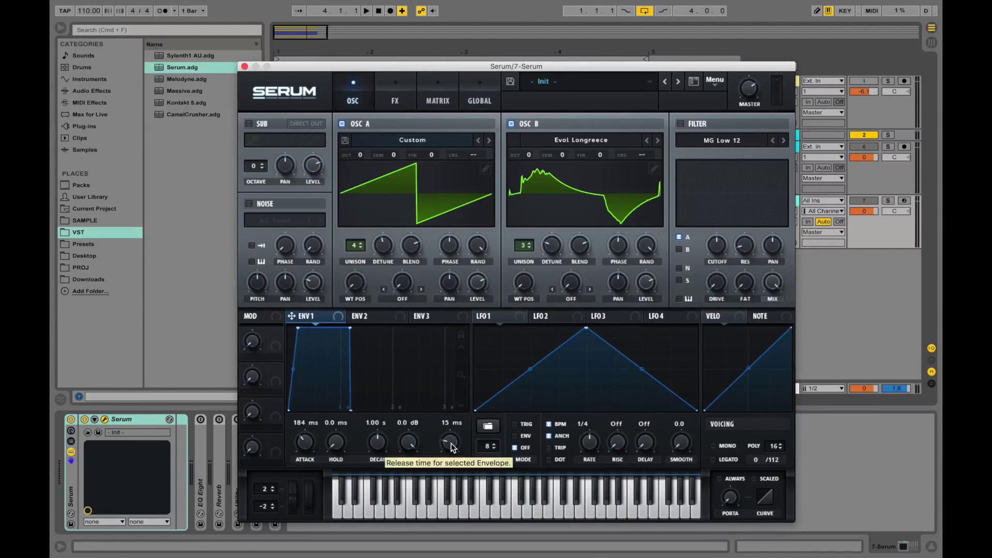
{"action": "mouse_move", "coordinate": [452, 448]}
{"action": "left_mouse_down"}
{"action": "mouse_move", "coordinate": [451, 420]}
{"action": "mouse_move", "coordinate": [451, 433]}
{"action": "left_mouse_up"}
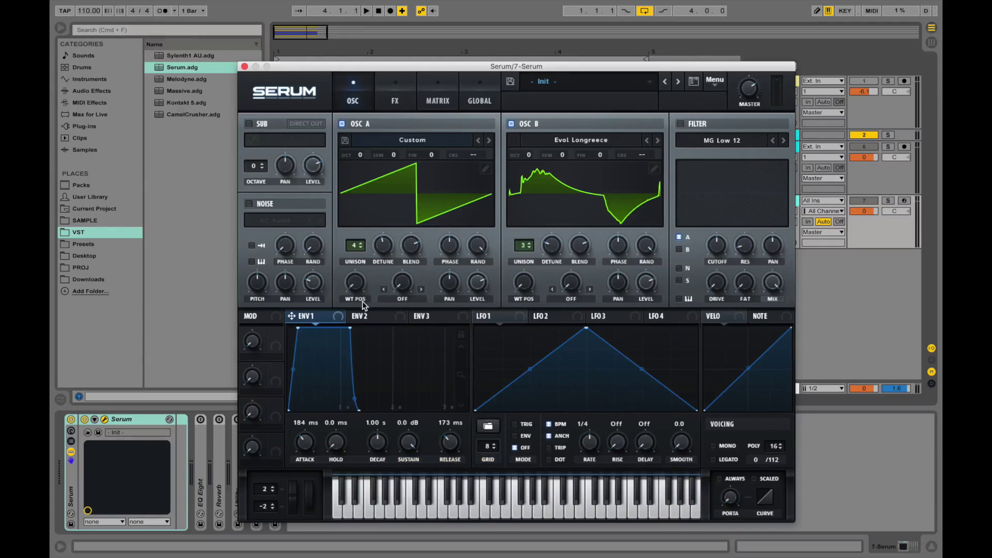
- Lengthen envelope 2's attack and release
{"action": "left_click", "coordinate": [364, 317]}
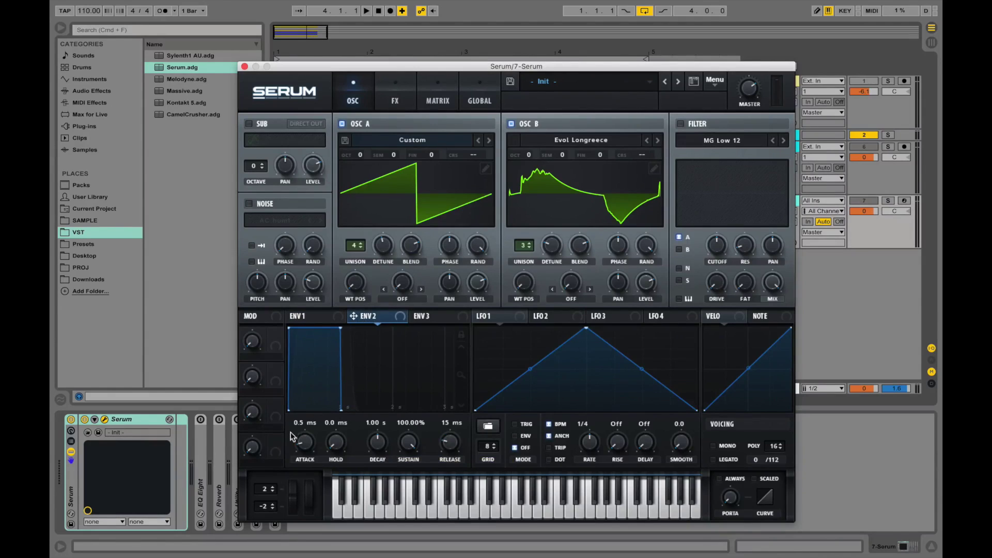
{"action": "left_click_drag", "start_coordinate": [305, 446], "coordinate": [312, 426]}
{"action": "left_click_drag", "start_coordinate": [449, 443], "coordinate": [449, 439]}
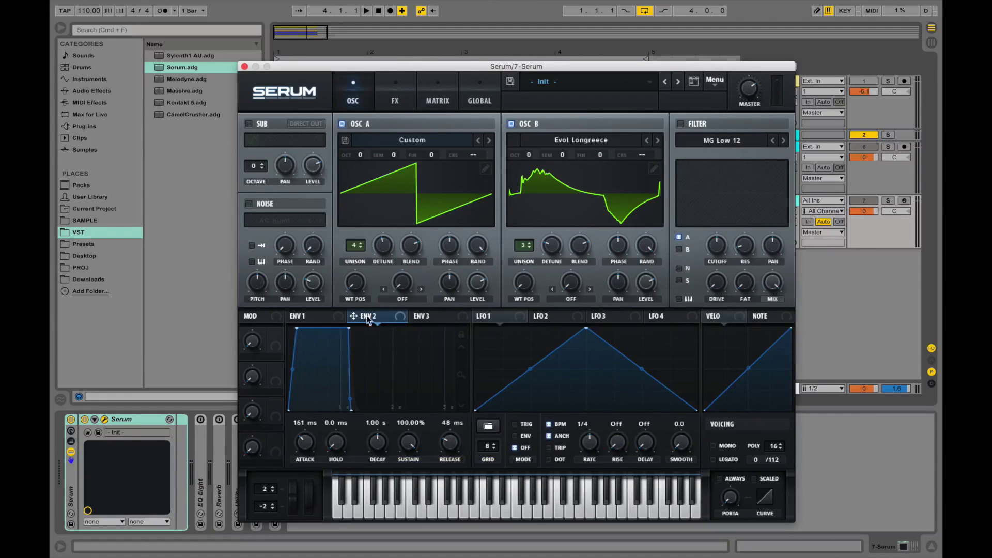
- Route envelope 2 to filter cutoff, send OSC B through the MG Low 12 filter, cutoff 1313 Hz
{"action": "left_click_drag", "start_coordinate": [368, 319], "coordinate": [713, 245]}
{"action": "left_click", "coordinate": [680, 250]}
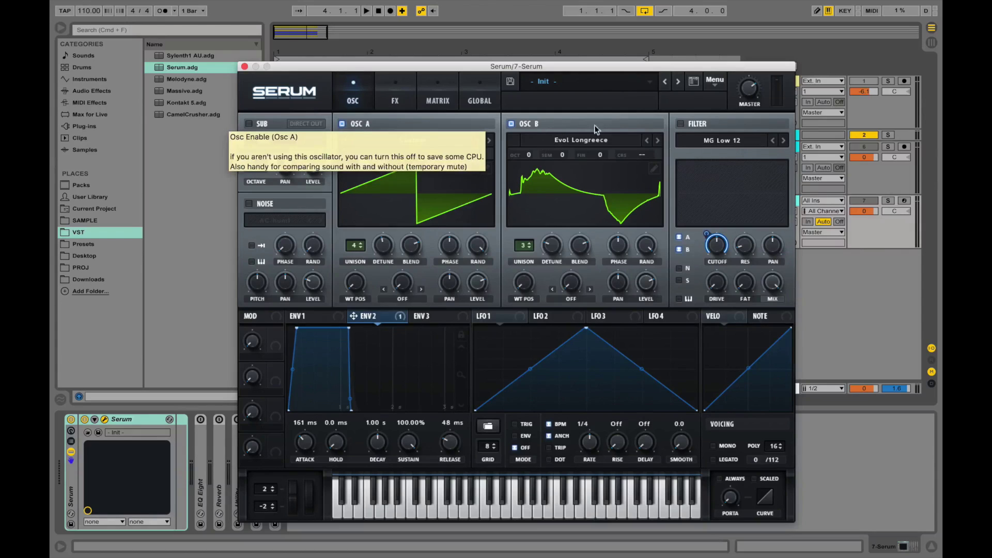
{"action": "left_click", "coordinate": [680, 124]}
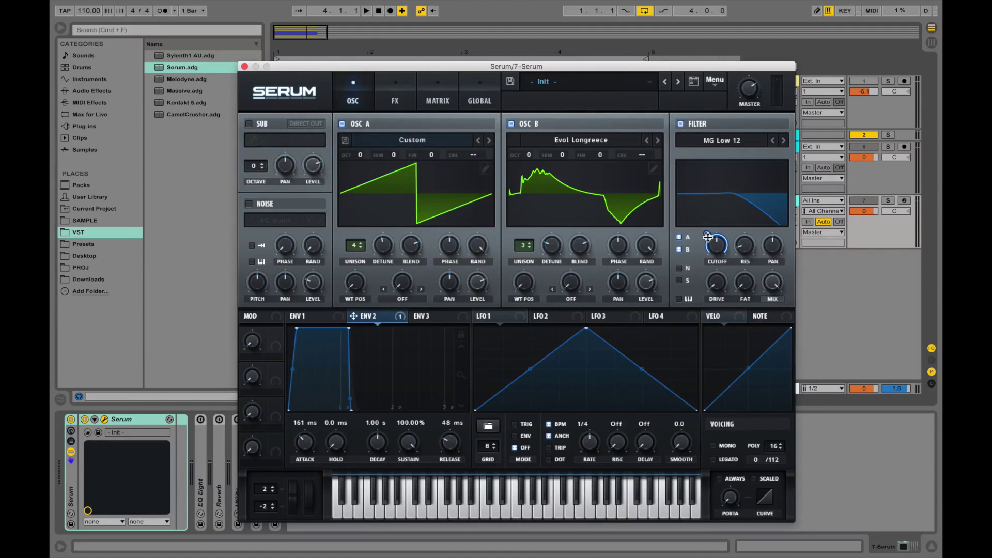
{"action": "left_click_drag", "start_coordinate": [718, 249], "coordinate": [725, 230]}
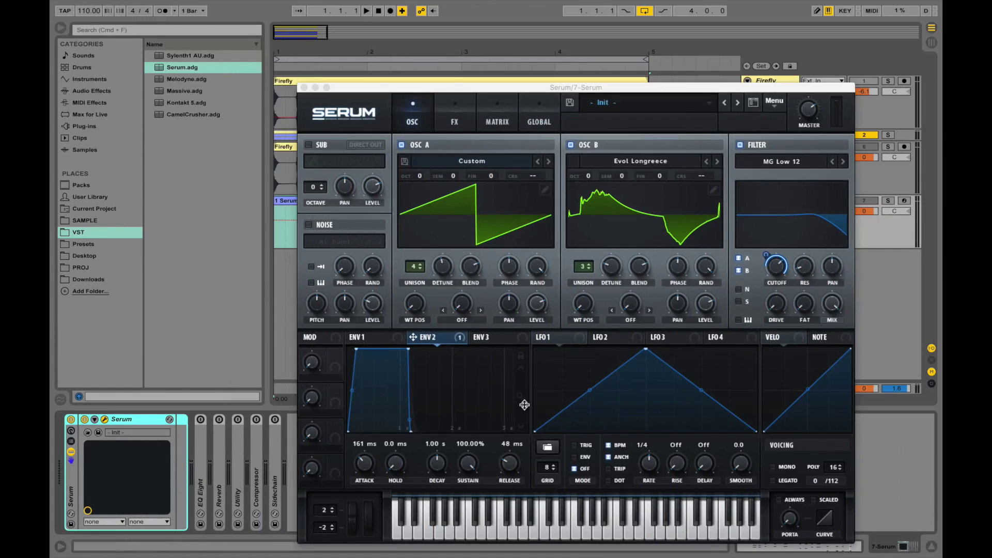
- Route envelope 3 to the filter resonance and hide the Serum window
{"action": "left_click", "coordinate": [482, 337]}
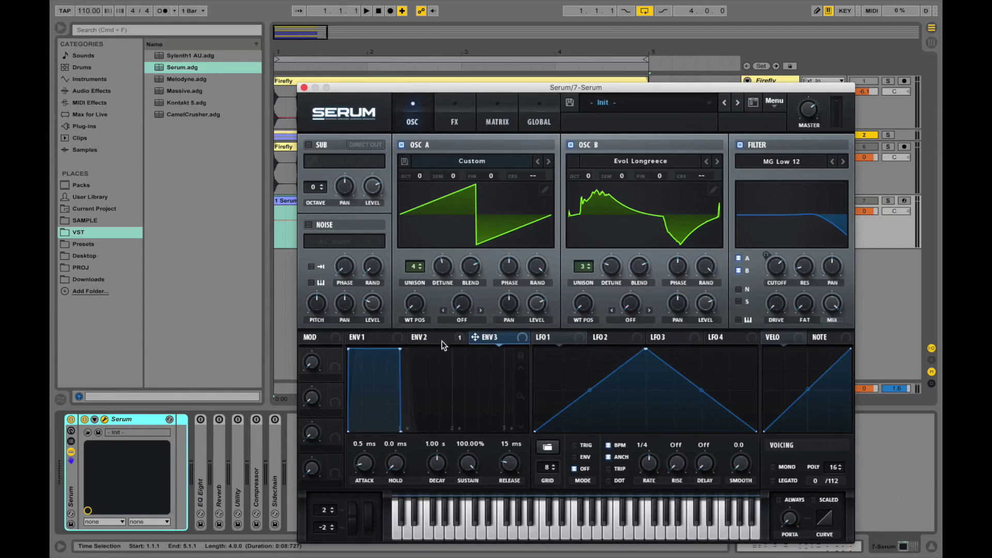
{"action": "left_click_drag", "start_coordinate": [475, 337], "coordinate": [776, 267]}
{"action": "left_click_drag", "start_coordinate": [375, 95], "coordinate": [413, 108]}
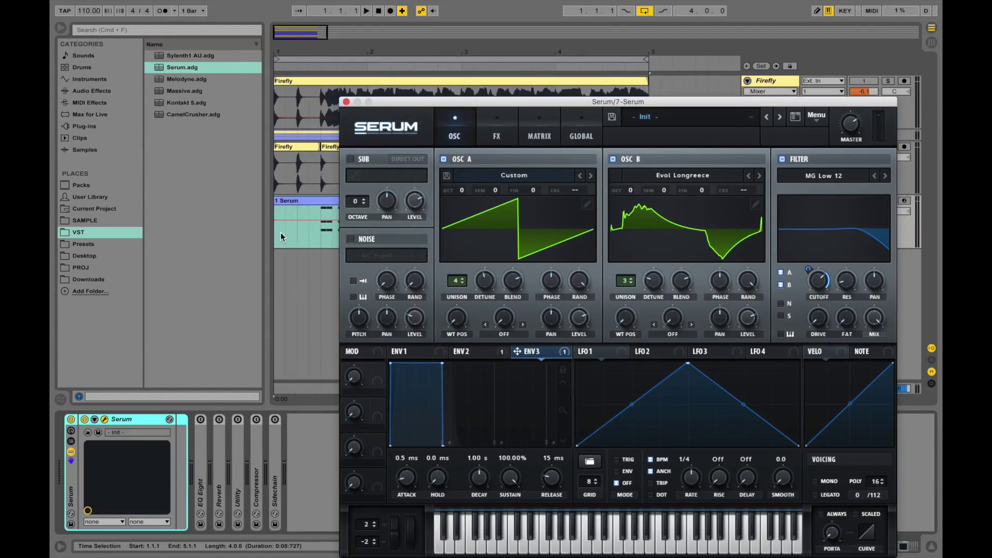
{"action": "key", "text": "super+alt+p"}
- Play from 1.1.1 while raising 7 Serum's volume to 0.9 dB, then reopen its Serum editor
{"action": "left_click", "coordinate": [278, 231]}
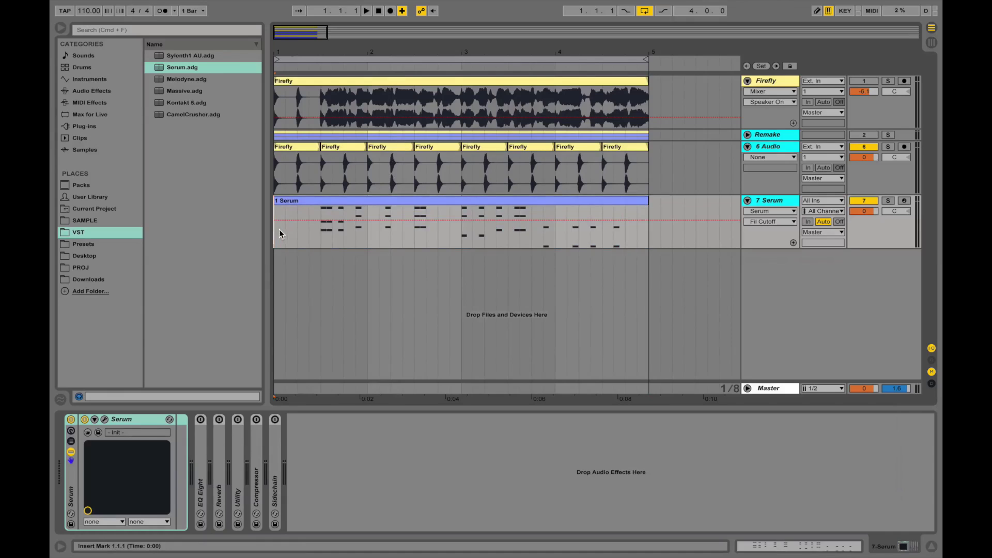
{"action": "key", "text": "space"}
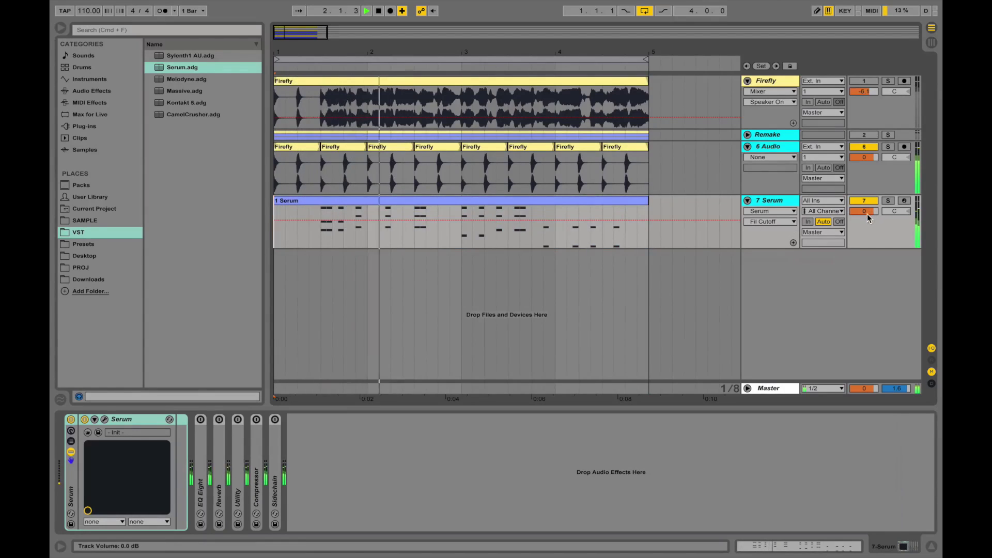
{"action": "left_click_drag", "start_coordinate": [867, 212], "coordinate": [869, 211]}
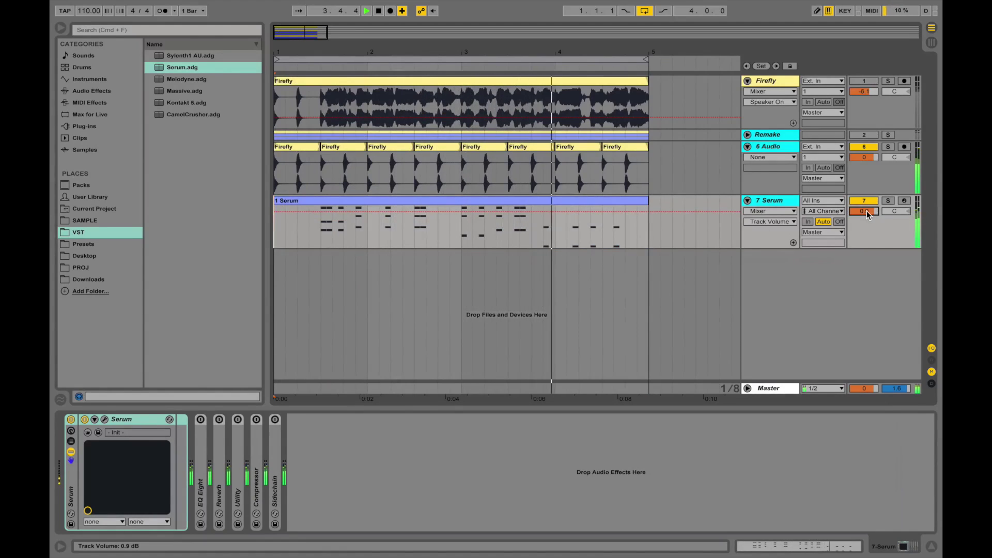
{"action": "key", "text": "space"}
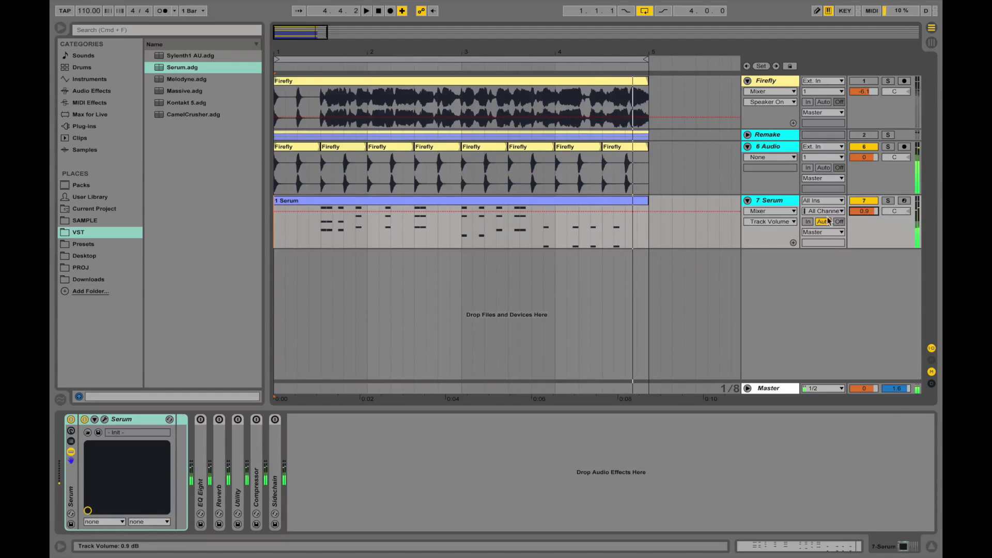
{"action": "left_click", "coordinate": [105, 420]}
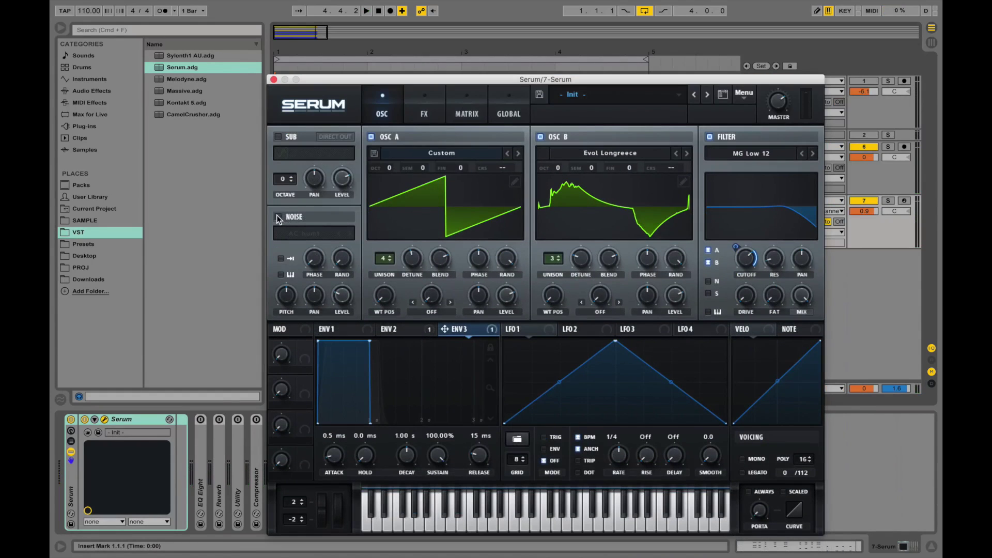
- Enable Serum's noise oscillator with AC hum1 at 23% level and audition it
{"action": "left_click", "coordinate": [278, 217]}
{"action": "mouse_move", "coordinate": [343, 300]}
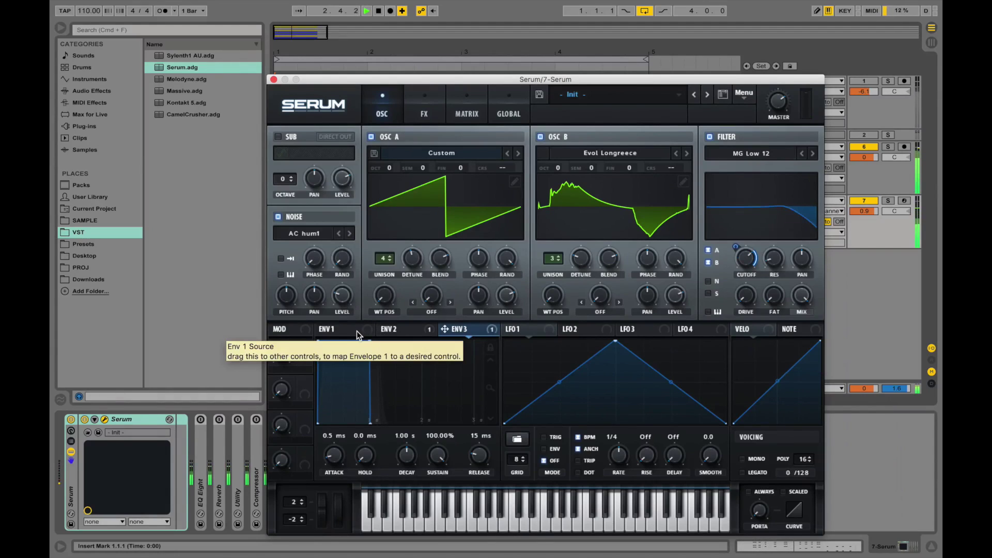
{"action": "key", "text": "space"}
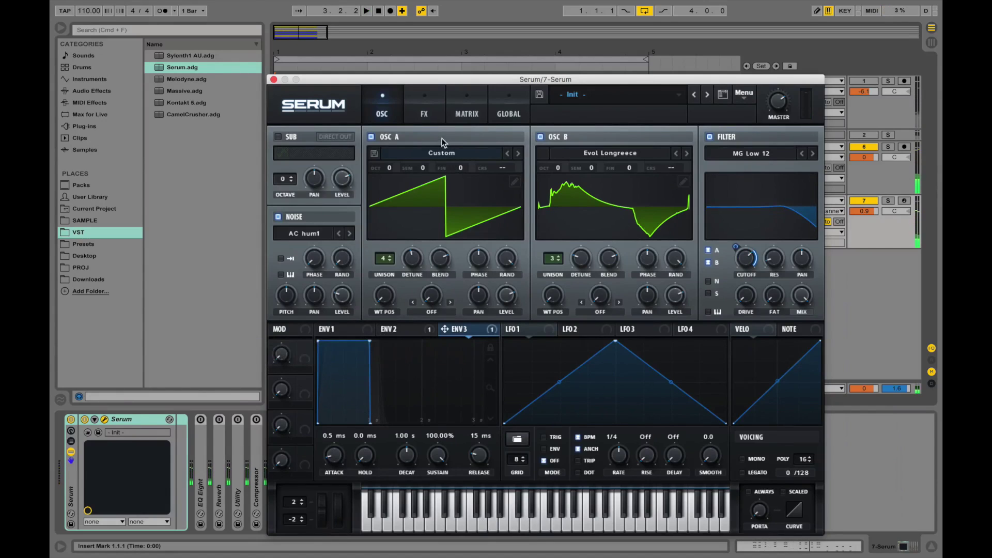
{"action": "left_click", "coordinate": [429, 114]}
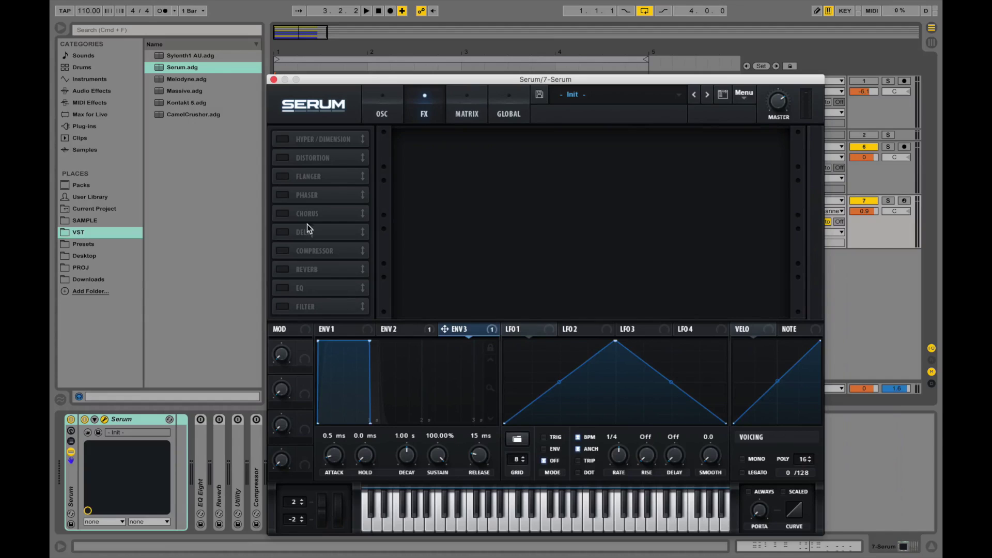
- Turn on the Chorus and Reverb effects and audition them
{"action": "left_click", "coordinate": [287, 214]}
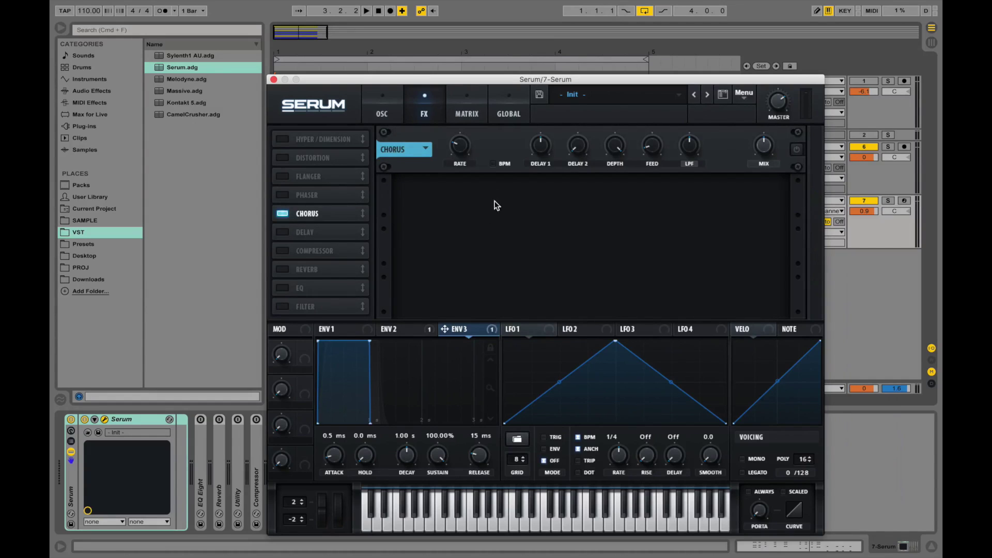
{"action": "mouse_move", "coordinate": [760, 158]}
{"action": "left_click", "coordinate": [282, 269]}
{"action": "key", "text": "space"}
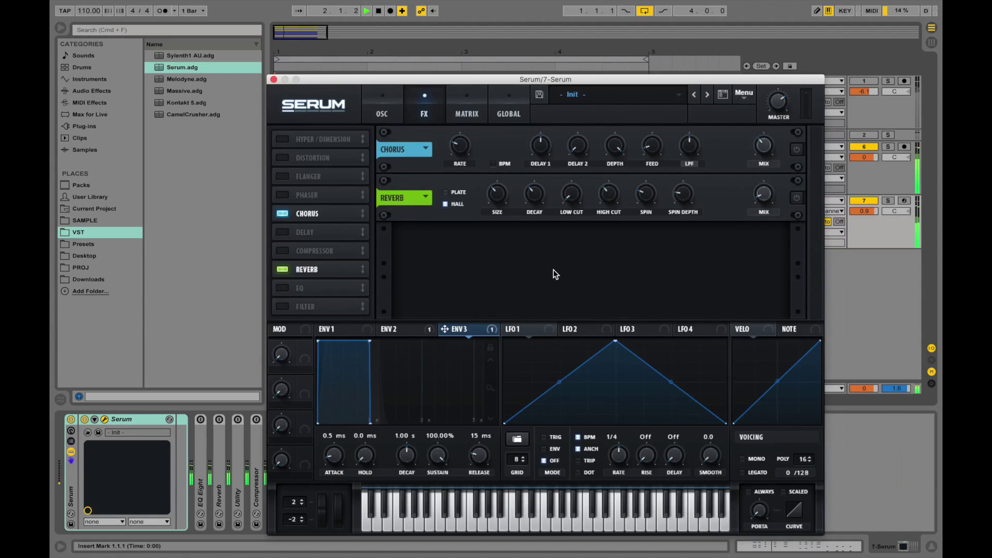
{"action": "key", "text": "space"}
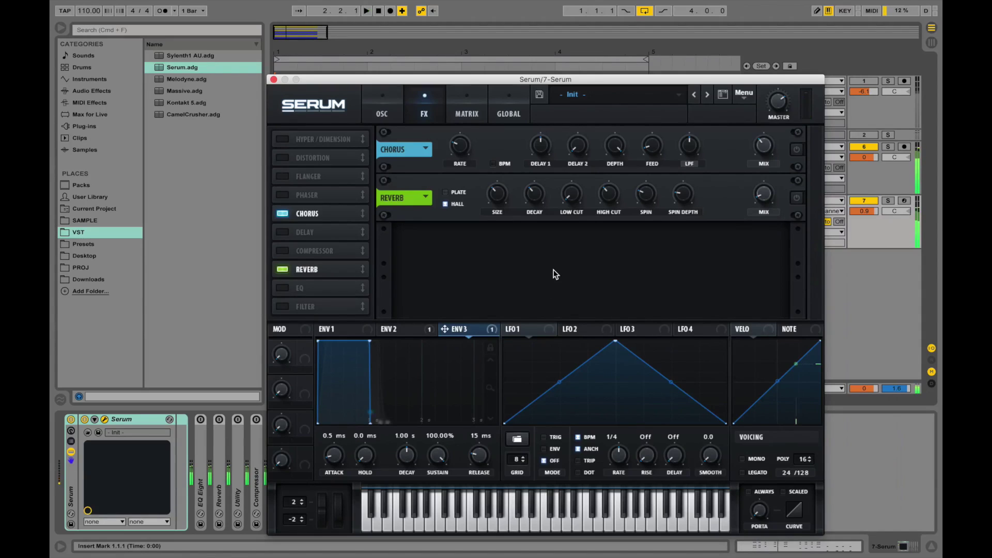
- Enable EQ: low band high-pass at 112 Hz, Q 42%; high band peak at -7.2 dB
{"action": "left_click", "coordinate": [283, 288]}
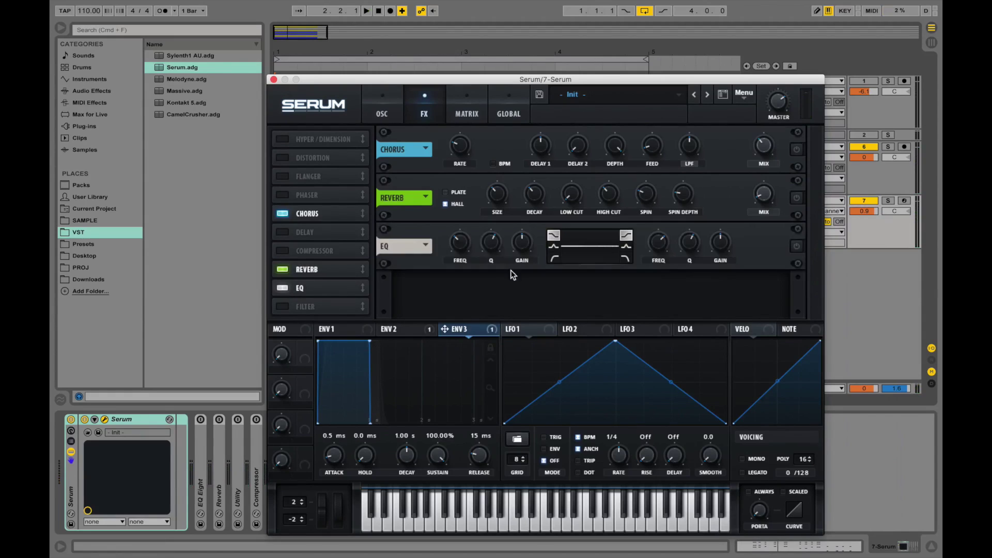
{"action": "left_click", "coordinate": [554, 259]}
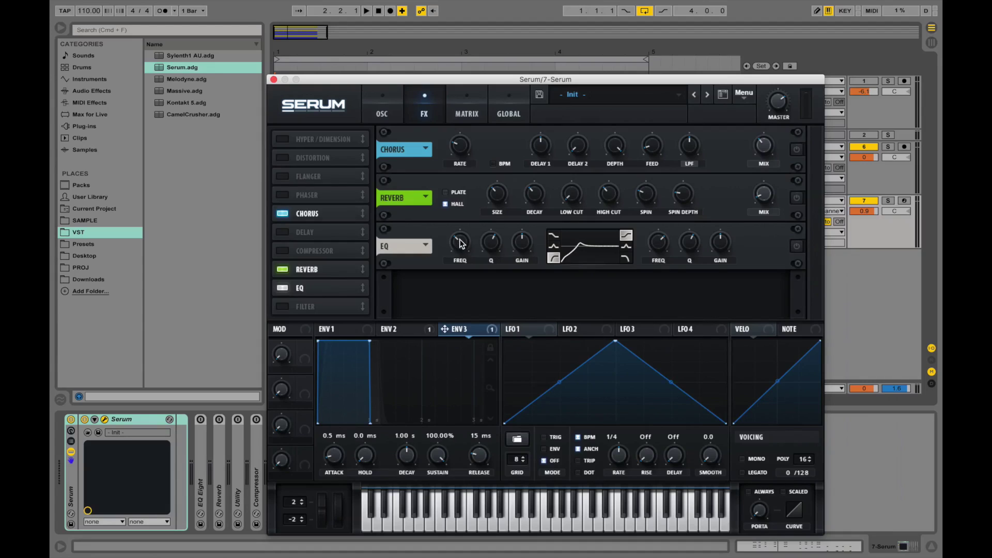
{"action": "left_click_drag", "start_coordinate": [491, 242], "coordinate": [490, 263]}
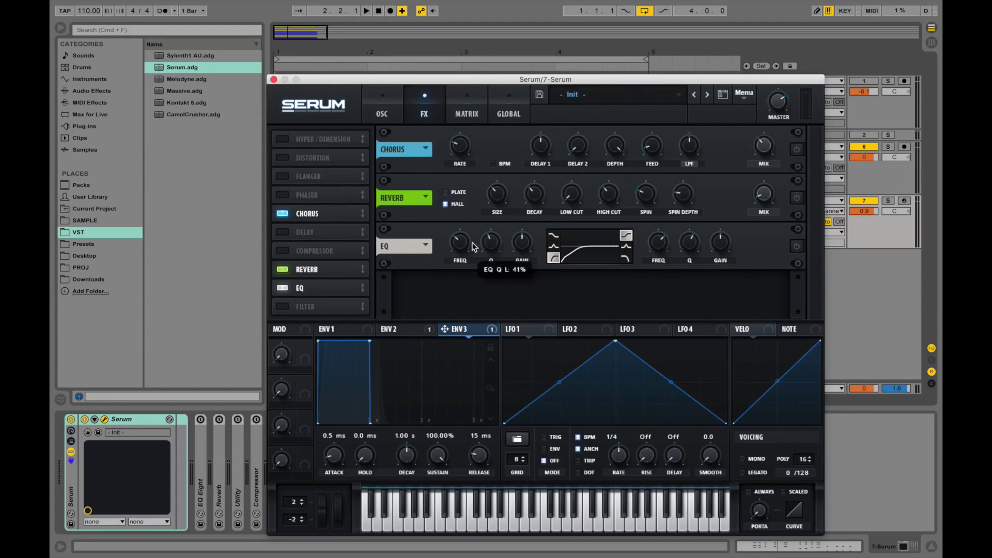
{"action": "mouse_move", "coordinate": [466, 247]}
{"action": "left_click_drag", "start_coordinate": [464, 249], "coordinate": [463, 257]}
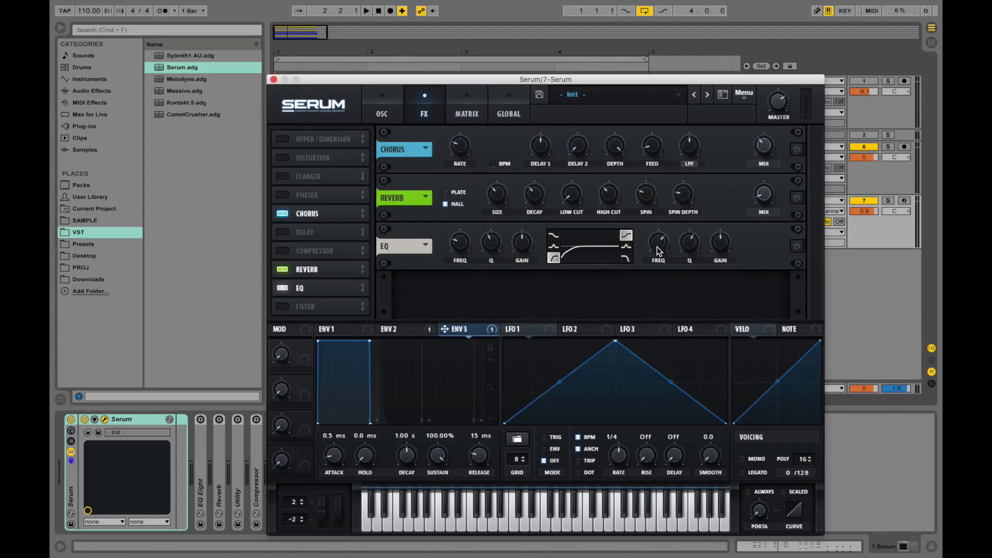
{"action": "left_click", "coordinate": [626, 246]}
{"action": "left_click_drag", "start_coordinate": [719, 243], "coordinate": [714, 264]}
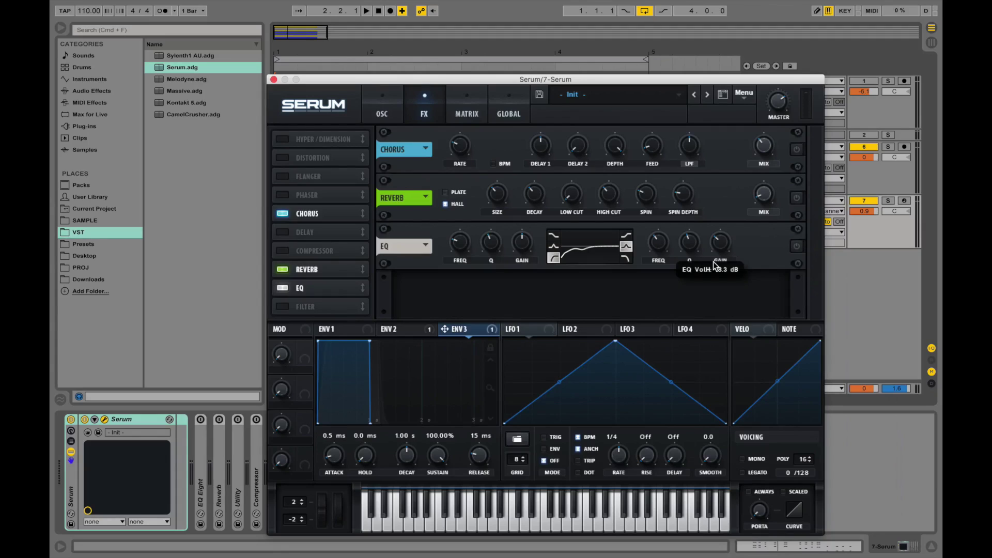
{"action": "key", "text": "space"}
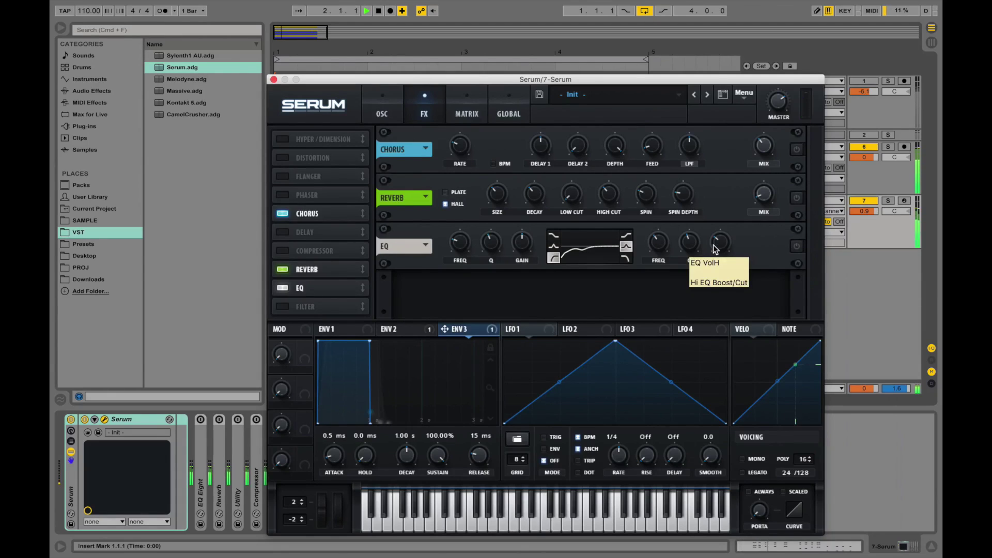
{"action": "key", "text": "space"}
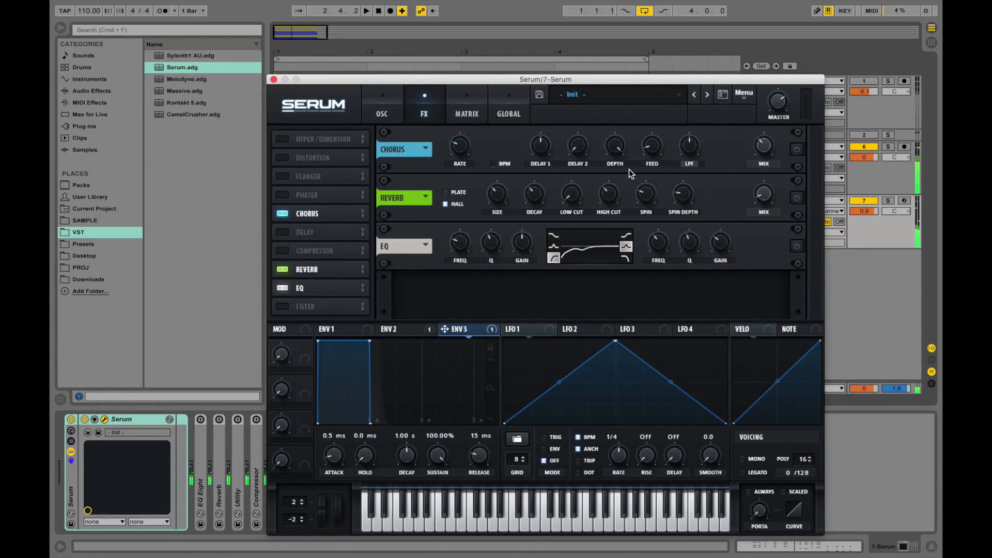
- Close Serum, duplicate the 7 Serum track as 8 Serum, and open its clip
{"action": "left_click", "coordinate": [274, 81]}
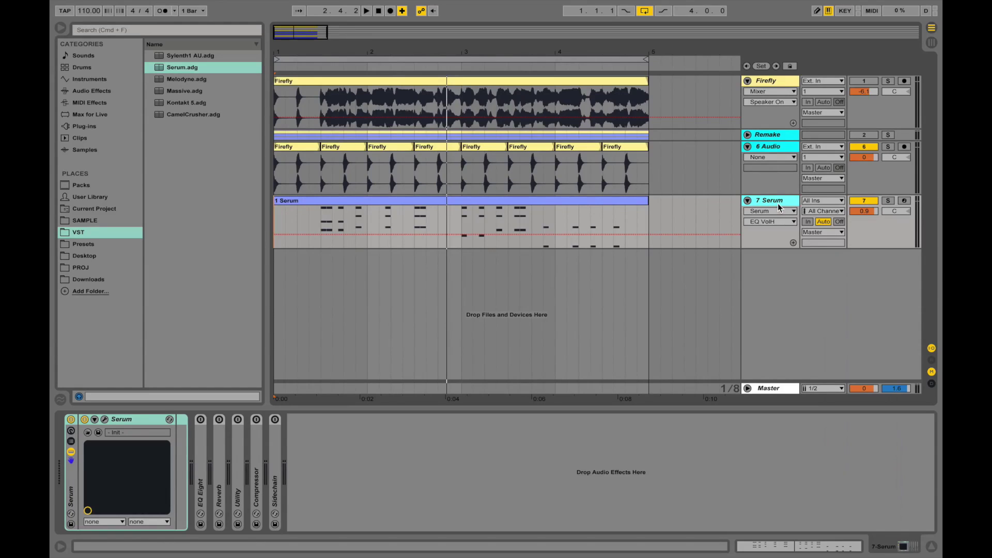
{"action": "key", "text": "super+d"}
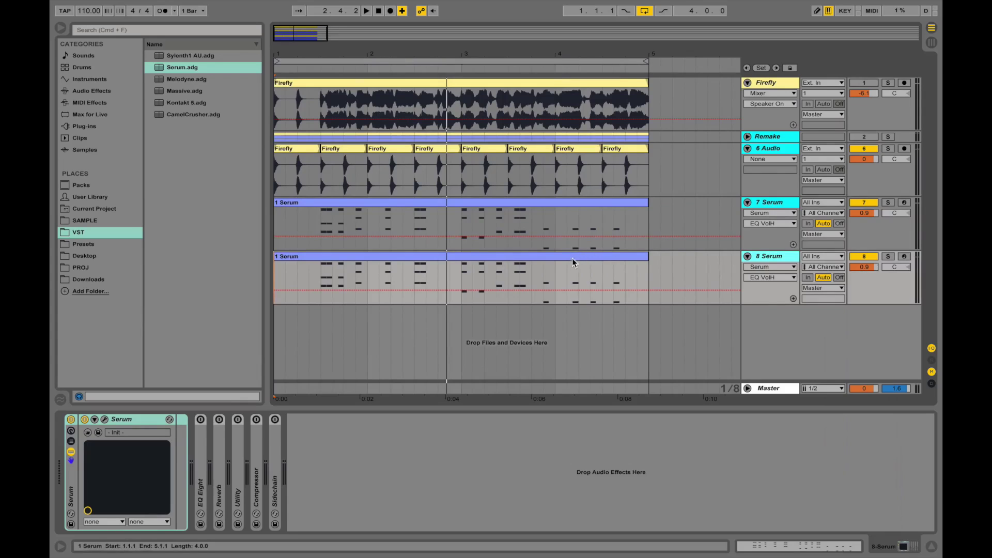
{"action": "double_click", "coordinate": [570, 259]}
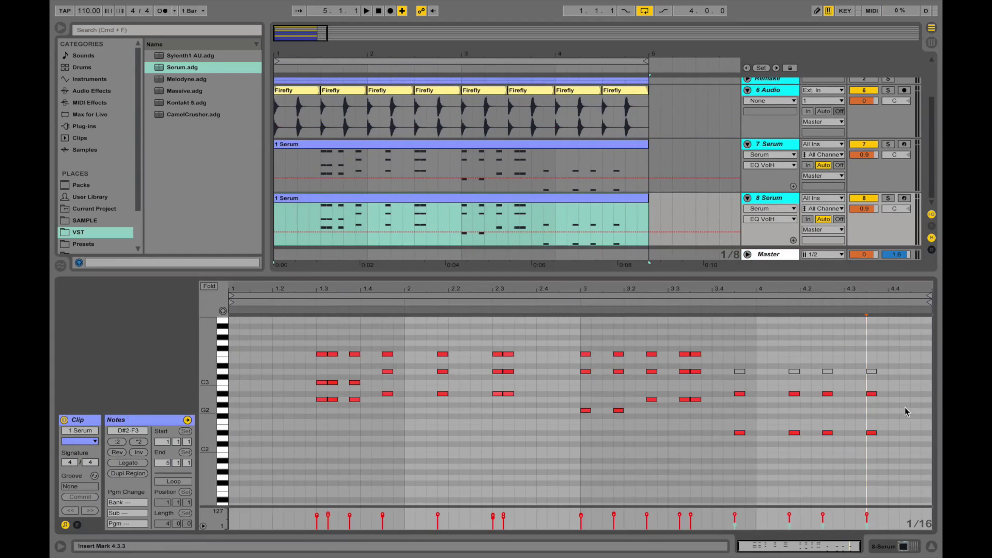
- Delete the clip's end notes, the upper notes from 1.3 to 2.3, and the C3 notes near 1.3
{"action": "left_click_drag", "start_coordinate": [906, 408], "coordinate": [567, 346]}
{"action": "key", "text": "Delete"}
{"action": "key", "text": "Delete"}
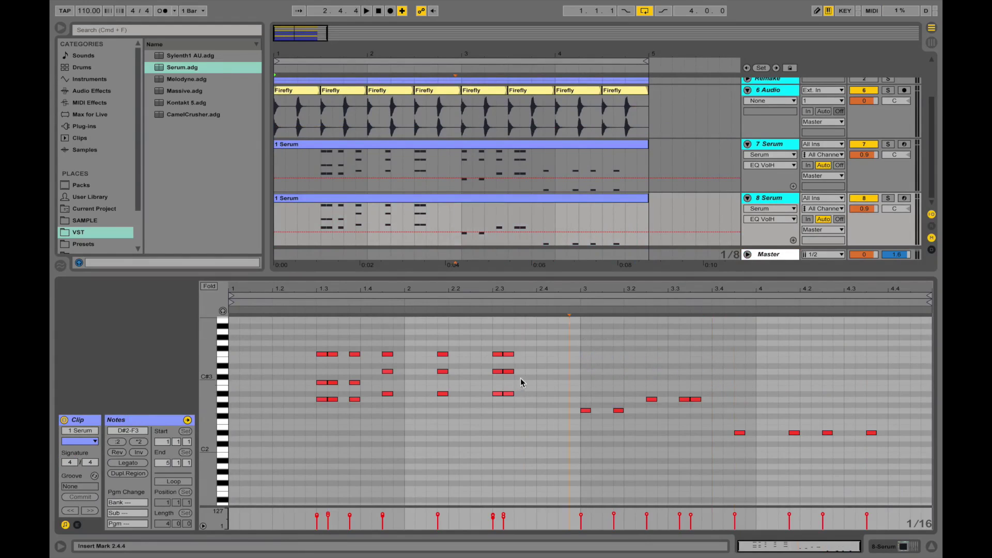
{"action": "left_click_drag", "start_coordinate": [523, 381], "coordinate": [326, 341]}
{"action": "key", "text": "Delete"}
{"action": "left_click_drag", "start_coordinate": [360, 391], "coordinate": [307, 366]}
{"action": "key", "text": "Delete"}
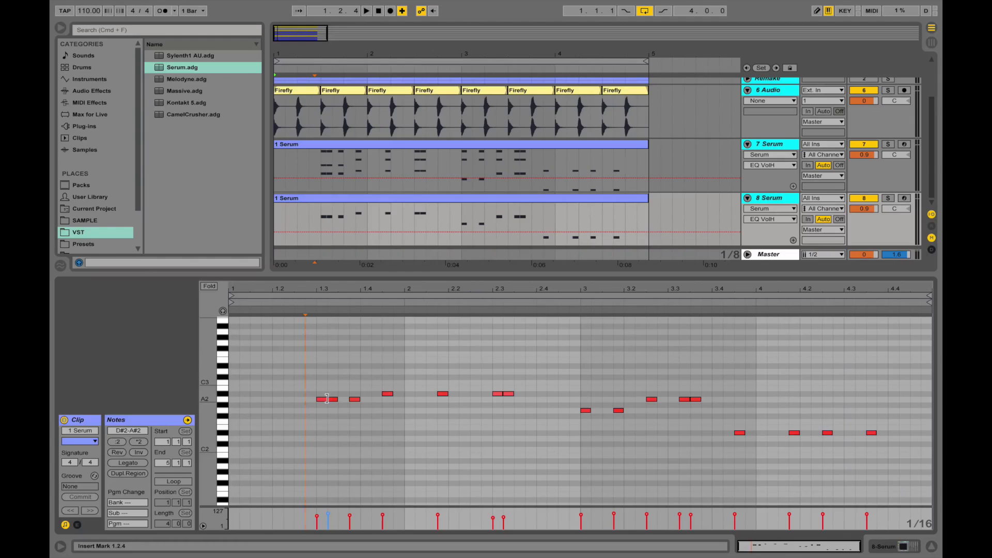
- Lengthen notes to merge the first A2 pair, the A#2 pair at 2.3 and the A2 pair at 3.3
{"action": "left_click_drag", "start_coordinate": [327, 399], "coordinate": [339, 399]}
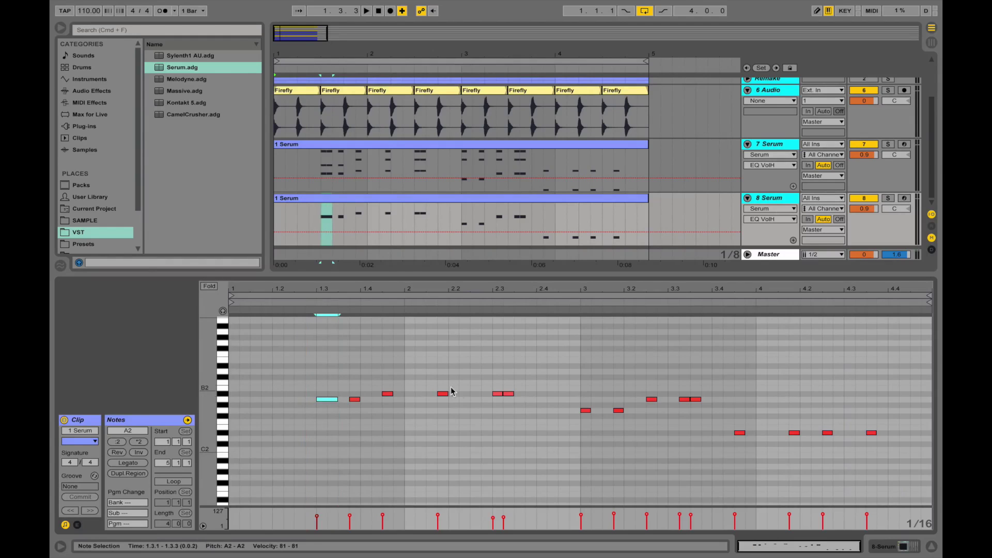
{"action": "mouse_move", "coordinate": [501, 396]}
{"action": "left_mouse_down"}
{"action": "mouse_move", "coordinate": [527, 395]}
{"action": "mouse_move", "coordinate": [502, 395]}
{"action": "mouse_move", "coordinate": [515, 395]}
{"action": "left_mouse_up"}
{"action": "left_click_drag", "start_coordinate": [689, 399], "coordinate": [702, 399]}
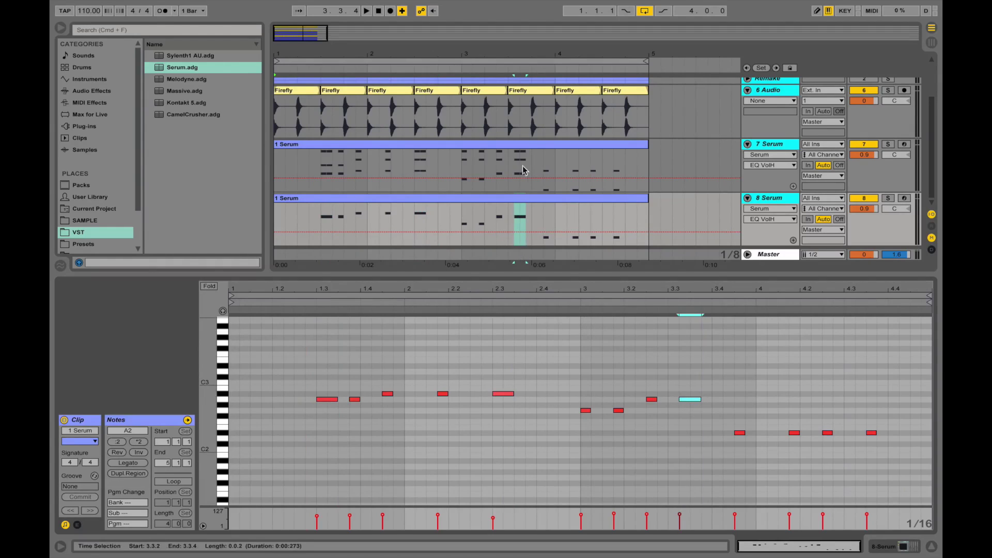
- Open the 8 Serum track's Serum synth and switch off oscillator B and the noise layer
{"action": "key", "text": "shift+Tab"}
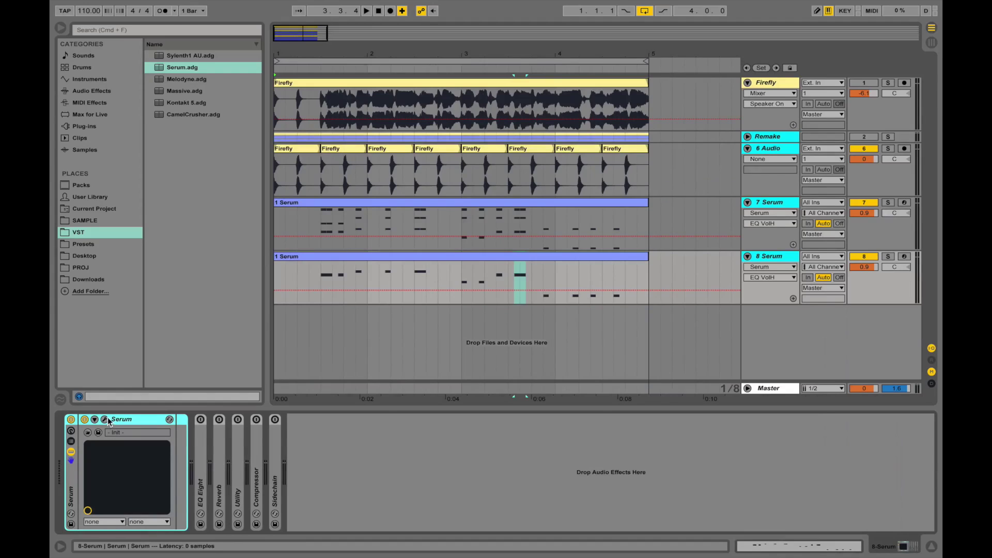
{"action": "left_click", "coordinate": [105, 419]}
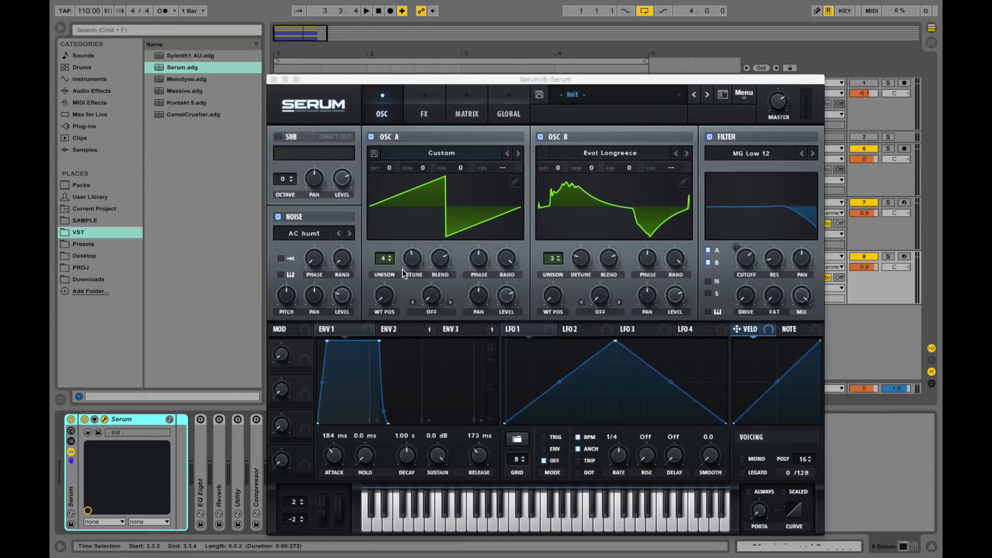
{"action": "left_click", "coordinate": [541, 137]}
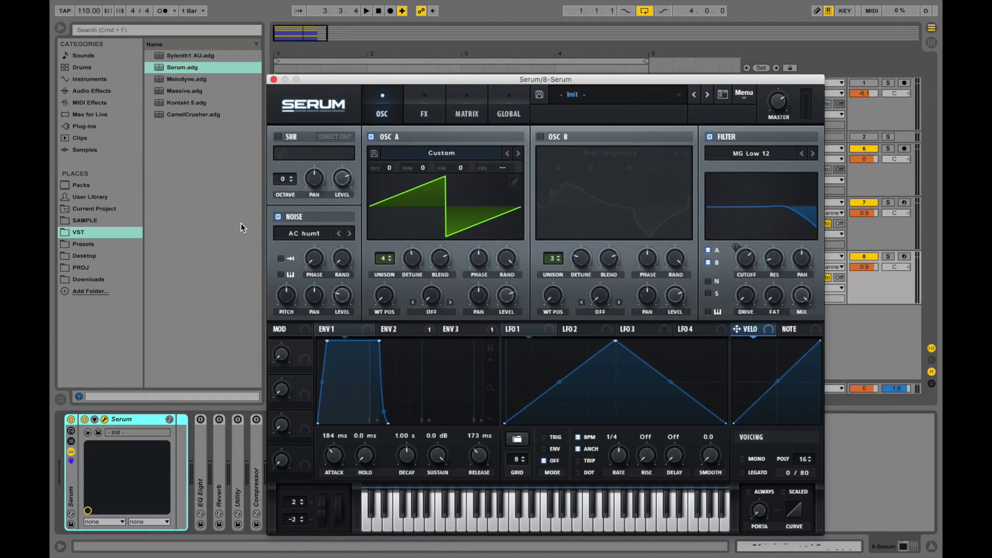
{"action": "left_click", "coordinate": [278, 217]}
- Load the Analog_BD_Sin wavetable into oscillator A and reduce its unison to 2 voices
{"action": "left_click", "coordinate": [412, 109]}
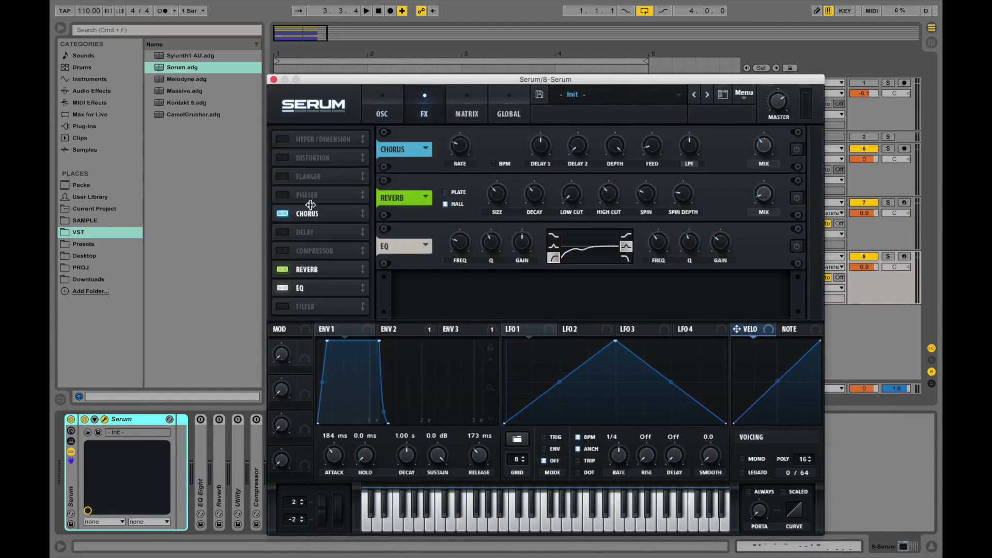
{"action": "left_click", "coordinate": [385, 108]}
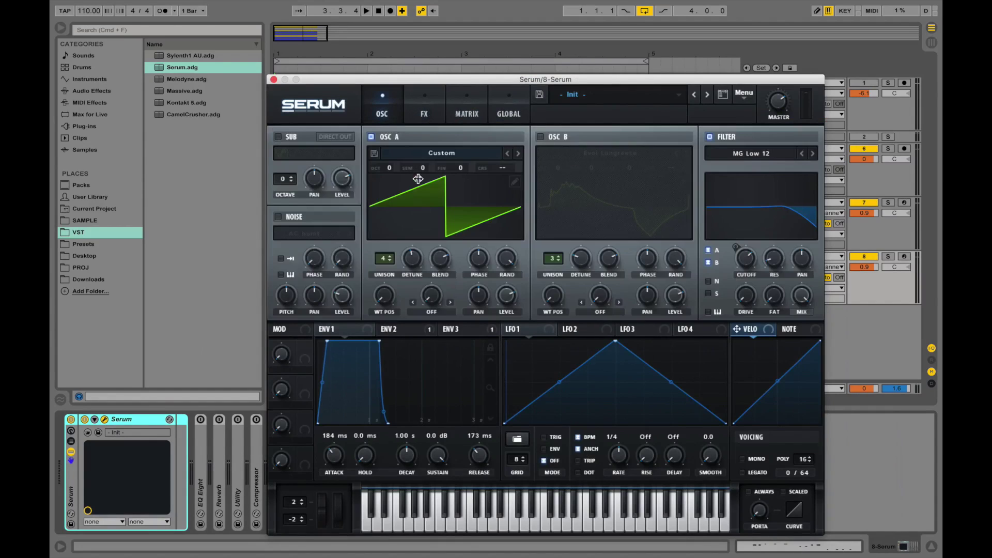
{"action": "left_click", "coordinate": [476, 153]}
{"action": "mouse_move", "coordinate": [463, 172]}
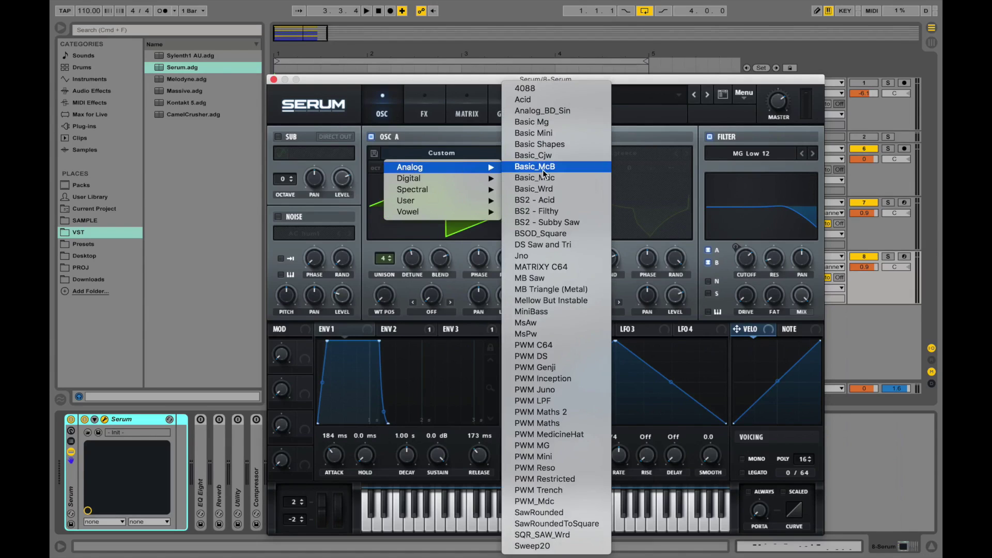
{"action": "left_click", "coordinate": [543, 112]}
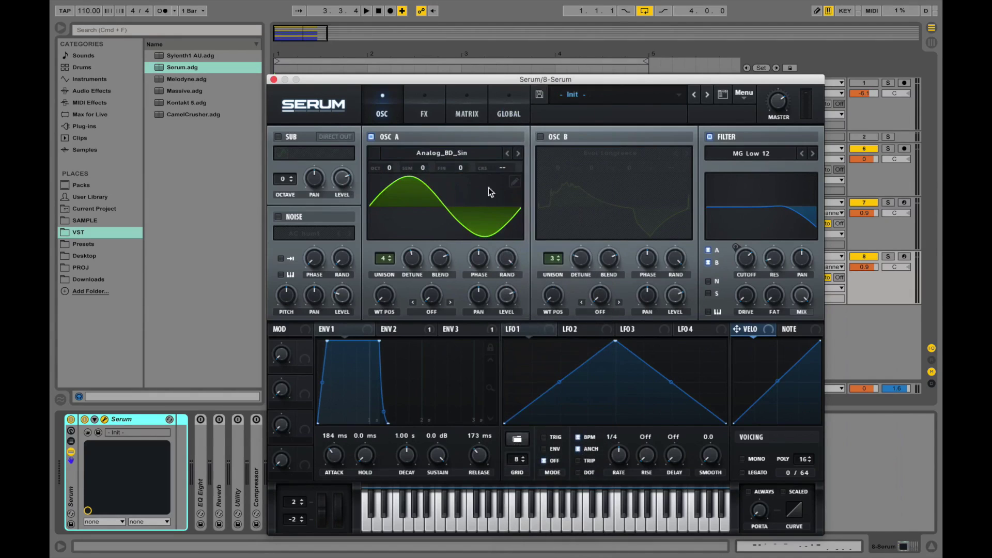
{"action": "left_click_drag", "start_coordinate": [392, 259], "coordinate": [410, 291]}
- Solo the 8 Serum bass and drop oscillator A by two octaves, auditioning the result
{"action": "left_click", "coordinate": [888, 256]}
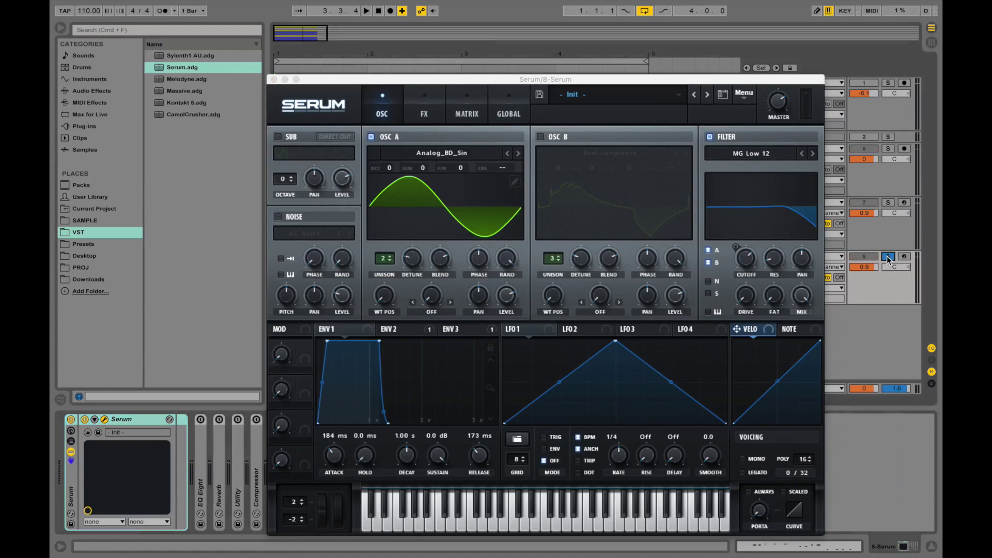
{"action": "key", "text": "space"}
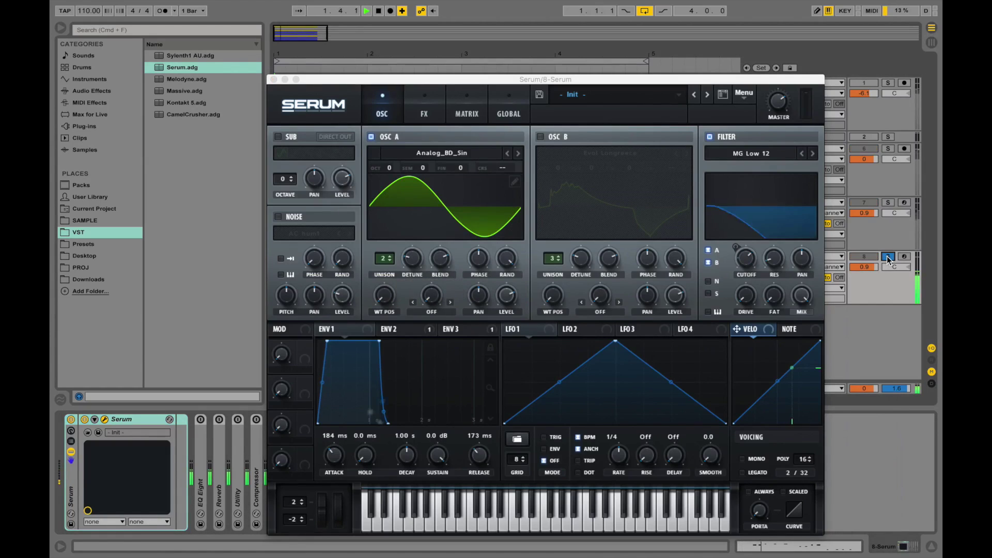
{"action": "key", "text": "space"}
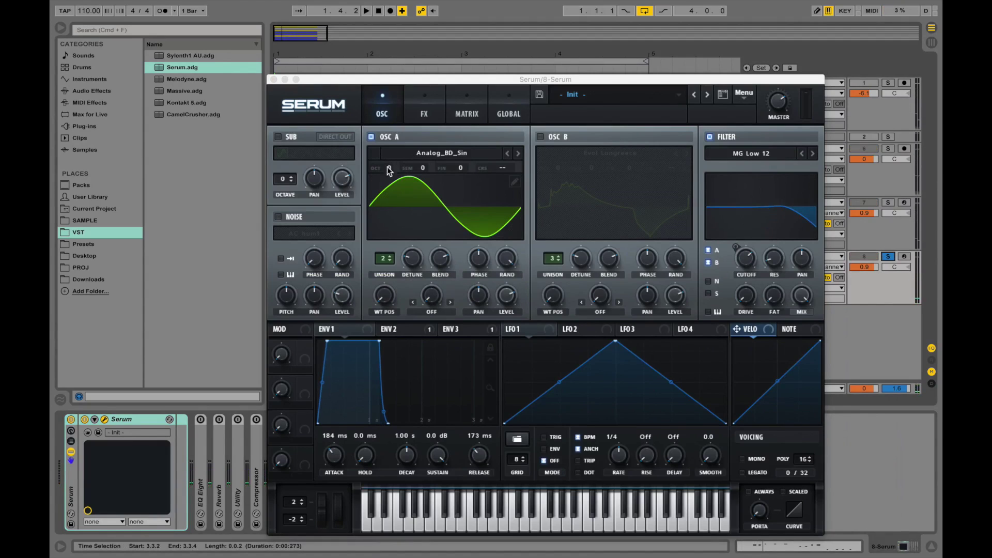
{"action": "left_click_drag", "start_coordinate": [387, 168], "coordinate": [387, 182]}
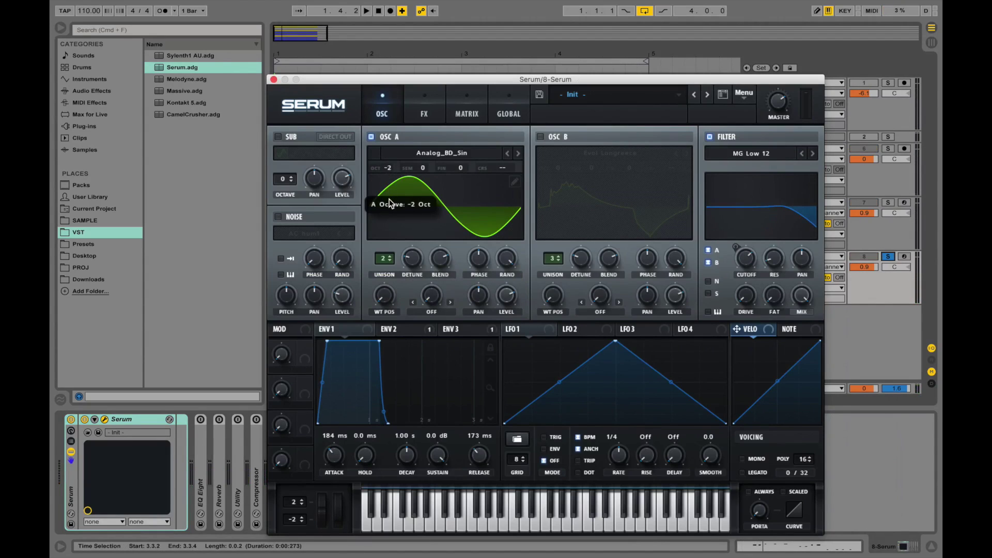
{"action": "key", "text": "space"}
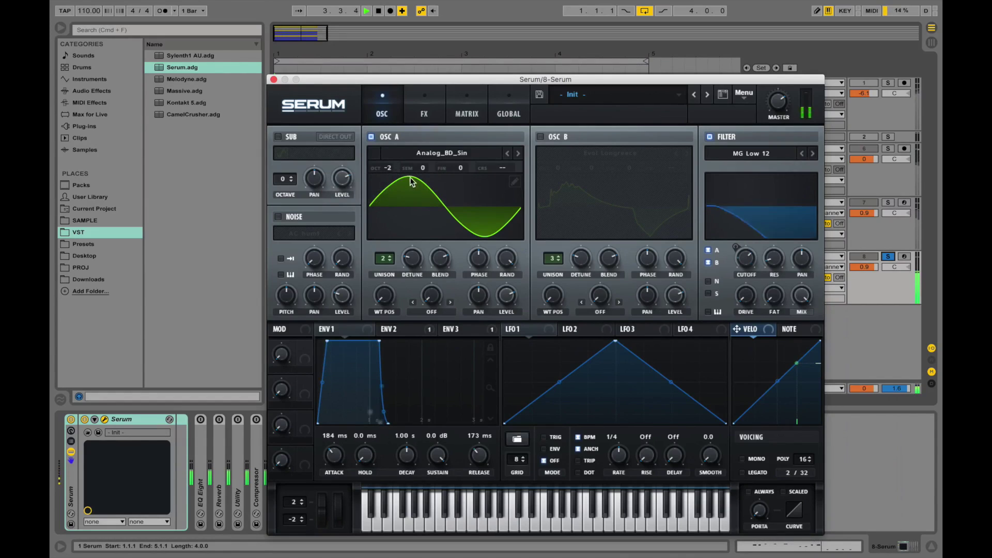
{"action": "key", "text": "space"}
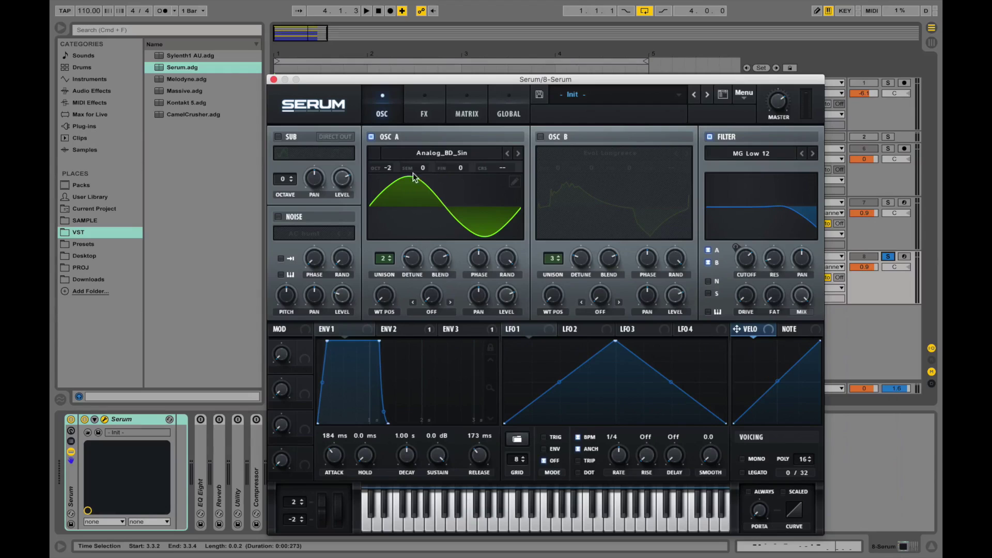
- Set envelope 1 to a 166 ms attack and 237 ms release while playing
{"action": "mouse_move", "coordinate": [337, 460]}
{"action": "scroll", "coordinate": [337, 460], "scroll_direction": "down", "scroll_amount": 2}
{"action": "scroll", "coordinate": [478, 455], "scroll_direction": "up", "scroll_amount": 5}
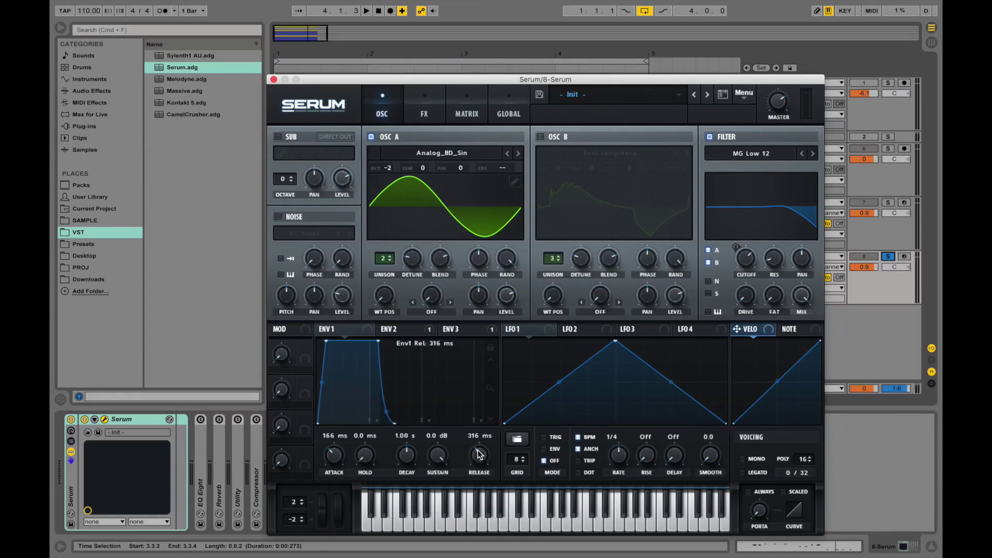
{"action": "scroll", "coordinate": [478, 455], "scroll_direction": "down", "scroll_amount": 2}
{"action": "key", "text": "space"}
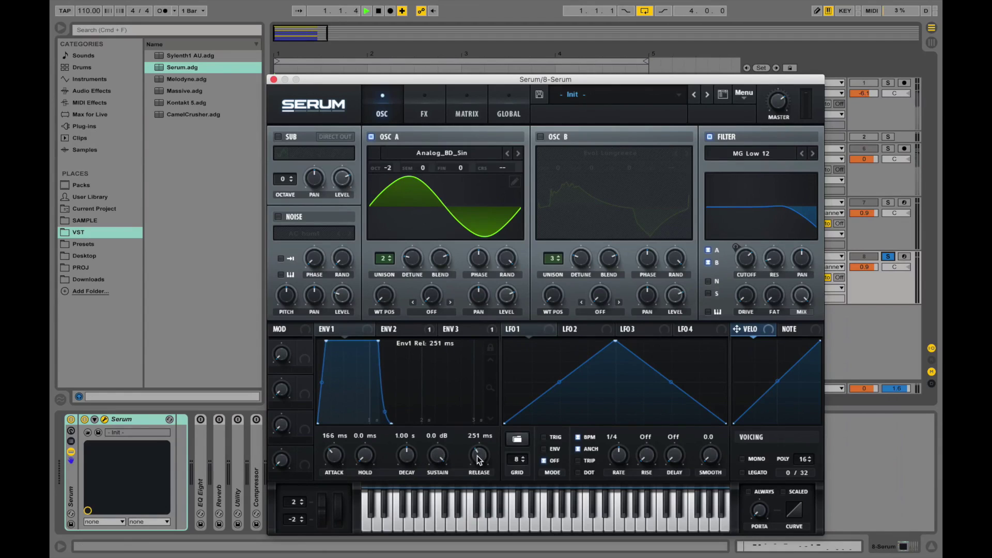
{"action": "scroll", "coordinate": [479, 458], "scroll_direction": "down", "scroll_amount": 1}
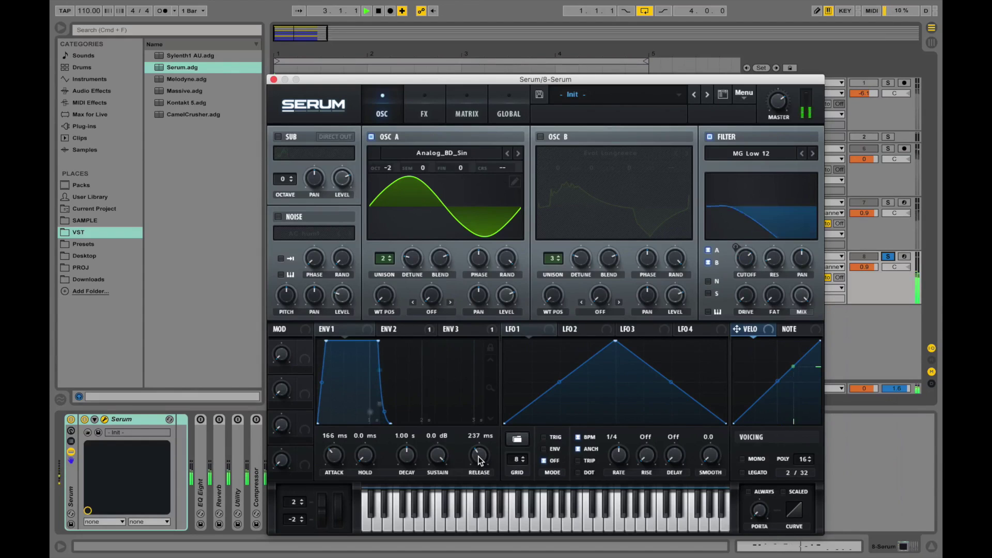
- Enable Tube distortion on the bass and pull down its drive and filter cutoff
{"action": "left_click", "coordinate": [418, 104]}
{"action": "left_click", "coordinate": [283, 157]}
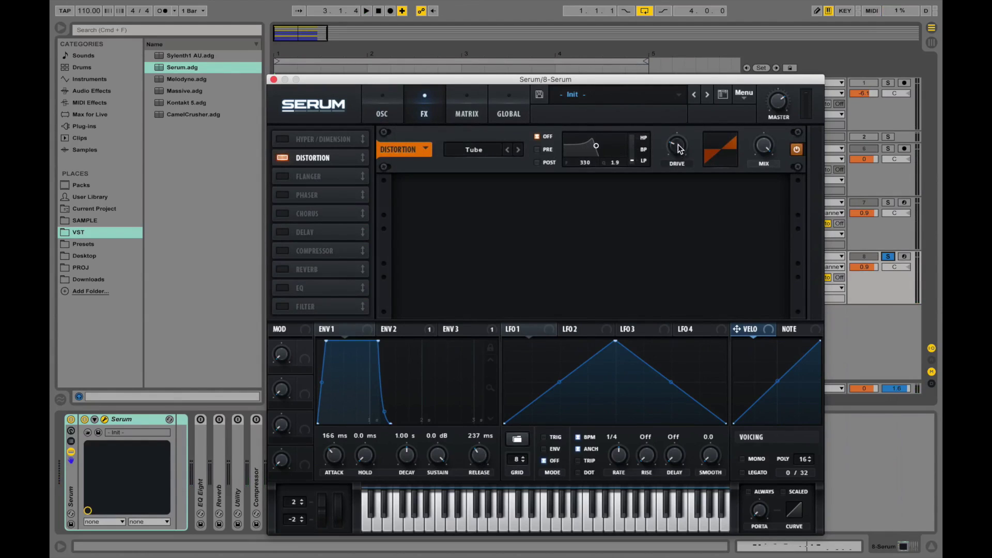
{"action": "left_click_drag", "start_coordinate": [678, 144], "coordinate": [678, 156]}
{"action": "left_click_drag", "start_coordinate": [588, 147], "coordinate": [586, 154]}
{"action": "key", "text": "space"}
{"action": "key", "text": "space"}
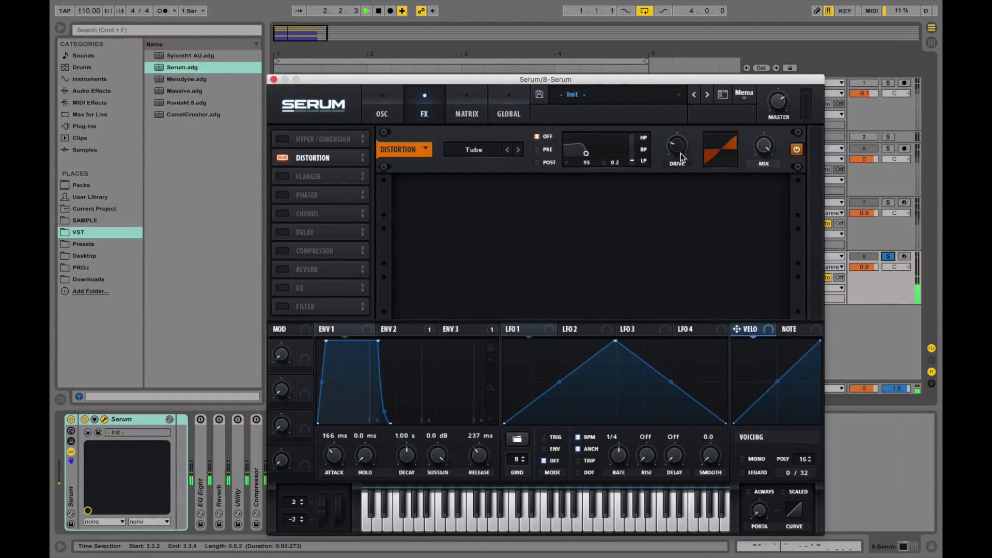
- Fine-tune the distortion drive to about 31% and the filter cutoff to 102 while listening
{"action": "mouse_move", "coordinate": [688, 151]}
{"action": "left_click_drag", "start_coordinate": [687, 151], "coordinate": [675, 144]}
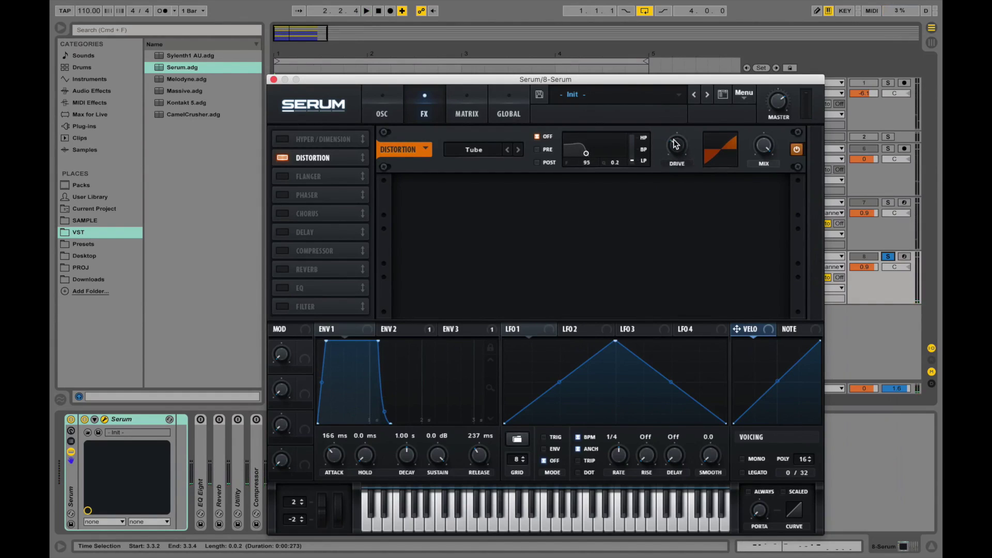
{"action": "key", "text": "space"}
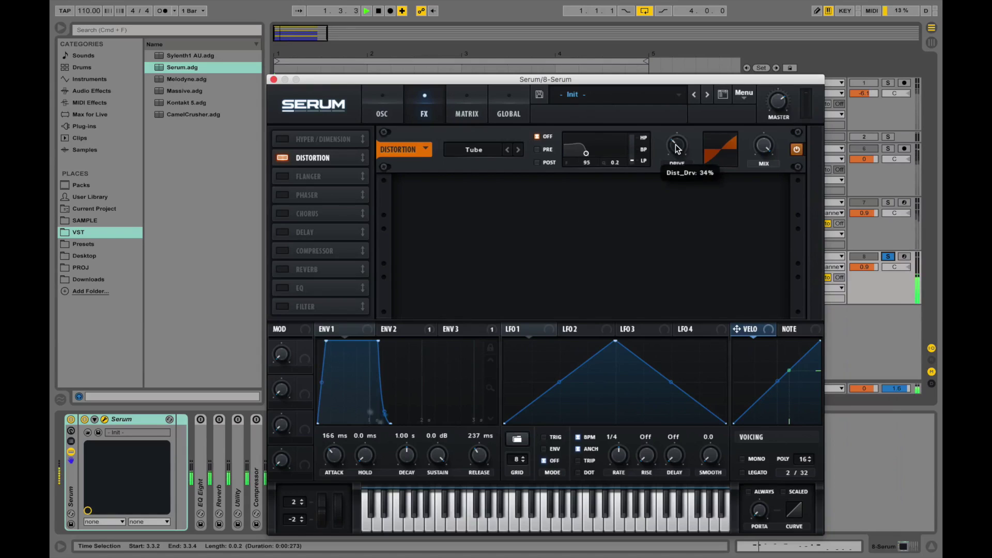
{"action": "left_click_drag", "start_coordinate": [591, 154], "coordinate": [586, 155]}
{"action": "key", "text": "space"}
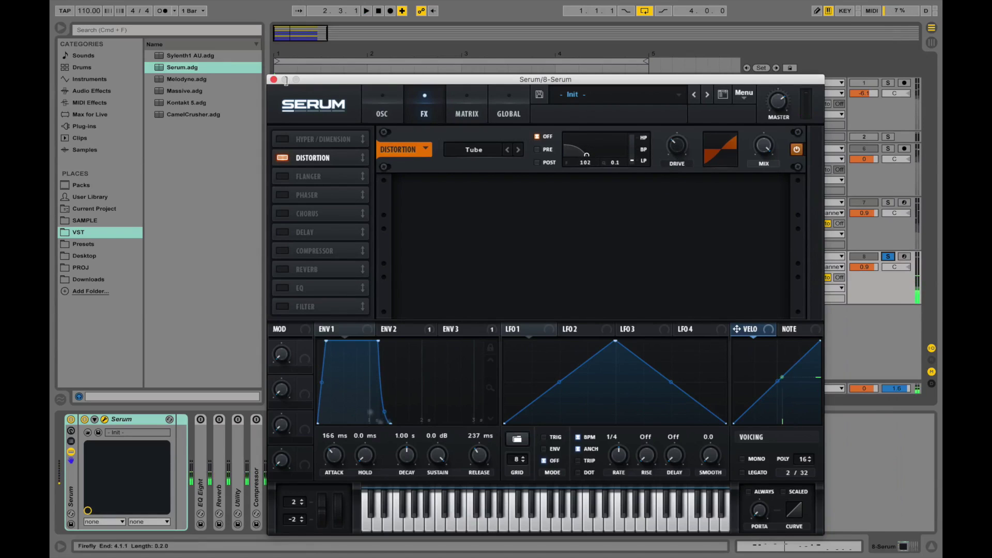
- Close Serum, solo 6 Audio, and raise the 8 Serum track volume to 2.4 during playback
{"action": "left_click", "coordinate": [274, 79]}
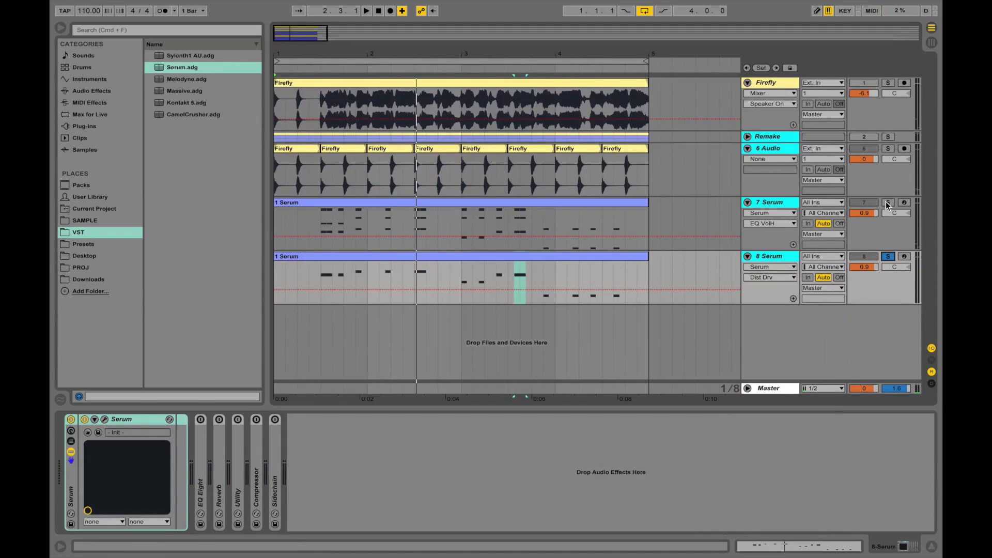
{"action": "left_click", "coordinate": [885, 148]}
{"action": "key", "text": "space"}
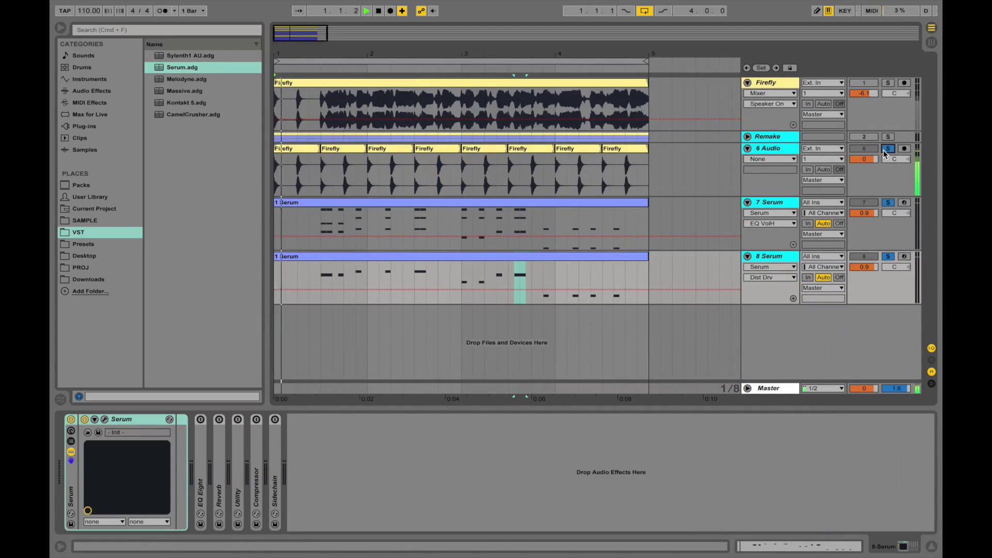
{"action": "left_click", "coordinate": [864, 267]}
{"action": "left_click_drag", "start_coordinate": [864, 266], "coordinate": [867, 265]}
{"action": "key", "text": "space"}
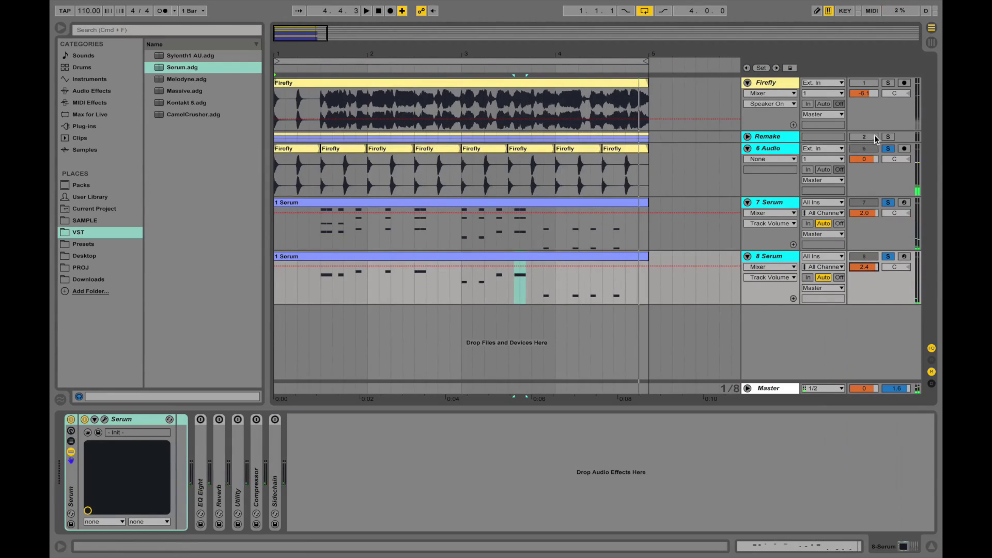
- Solo the Remake group and play it from bar 1, zoomed in on the start
{"action": "left_click", "coordinate": [888, 136]}
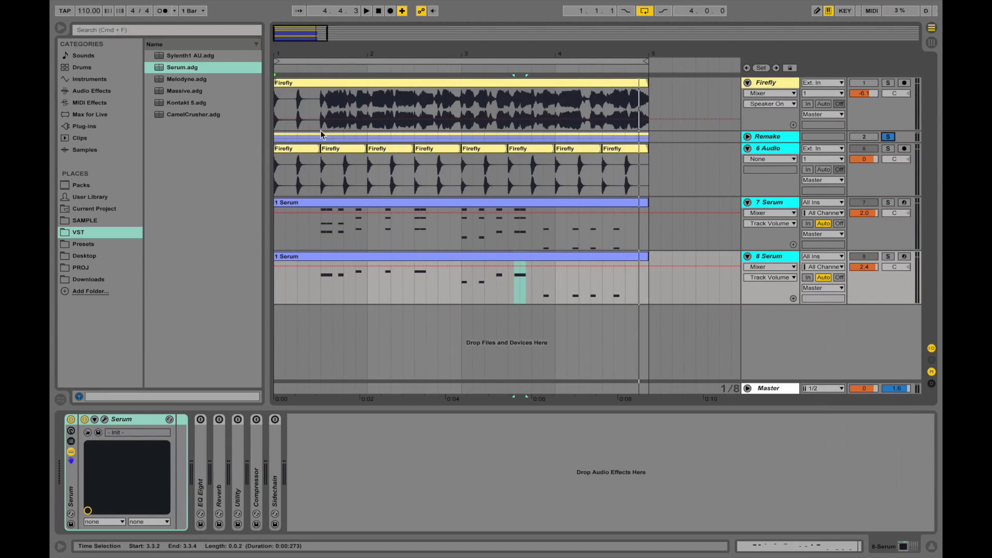
{"action": "left_click", "coordinate": [274, 137]}
{"action": "key", "text": "space"}
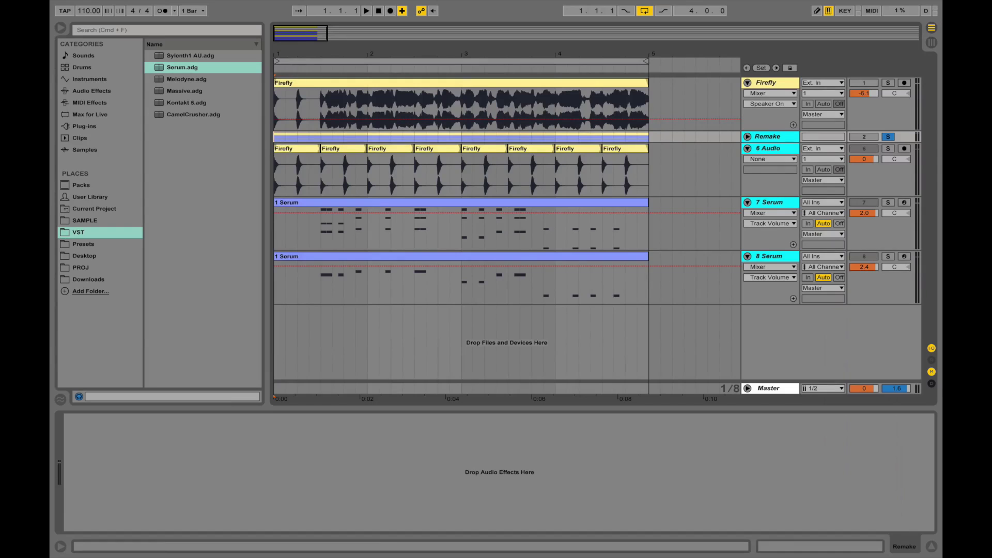
{"action": "key", "text": "plus"}
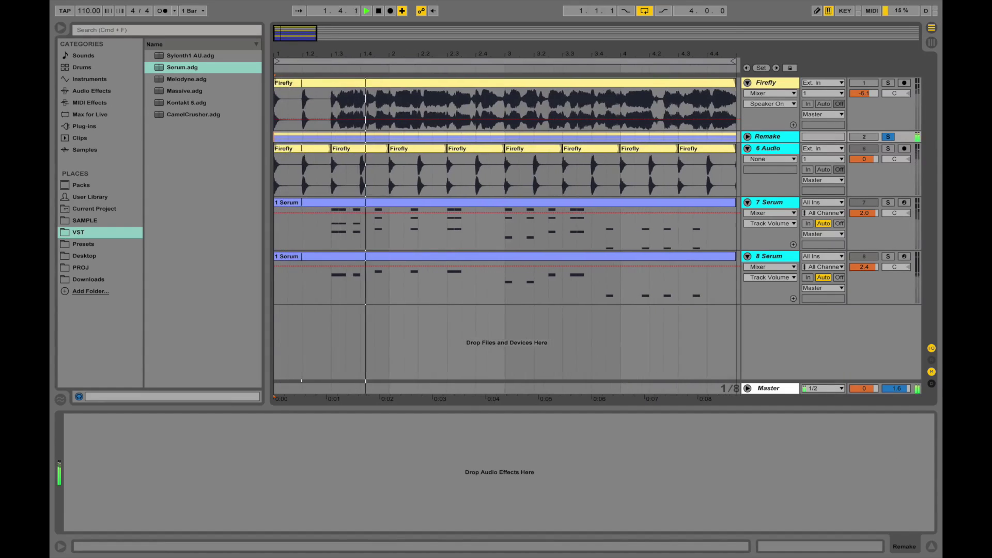
{"action": "key", "text": "space"}
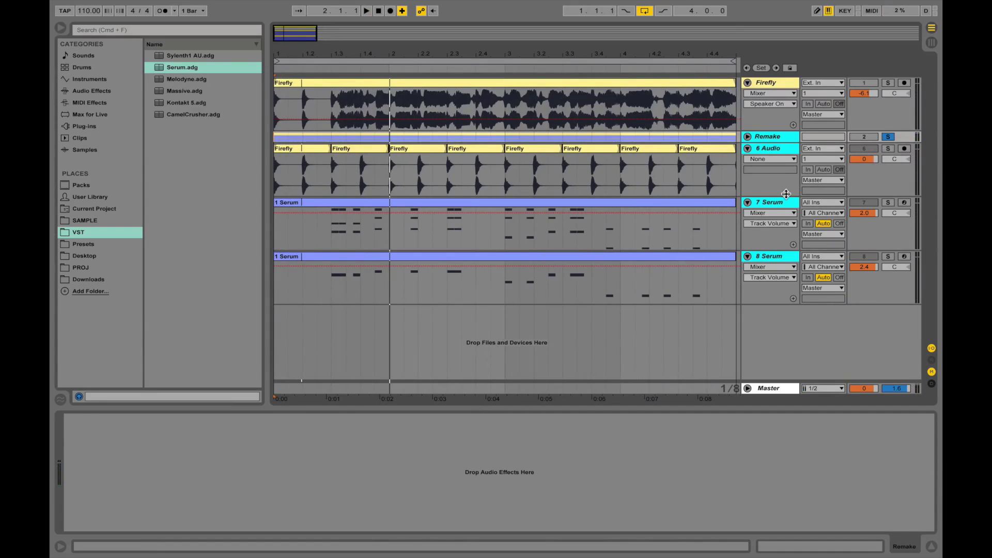
- Select 7 Serum, check its Serum patch, then open the 1 Serum clip's lead notes
{"action": "left_click", "coordinate": [782, 201]}
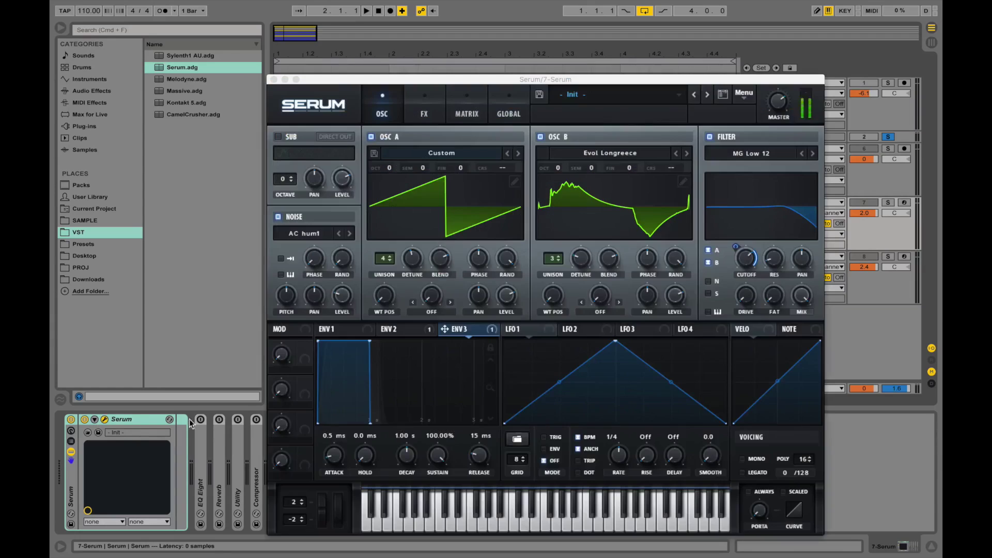
{"action": "left_click", "coordinate": [104, 419]}
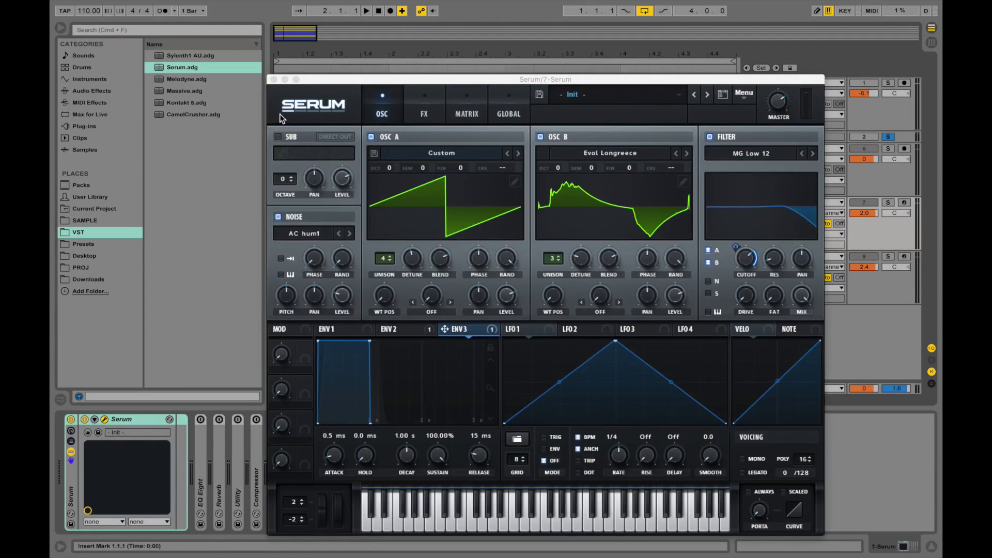
{"action": "left_click", "coordinate": [274, 79]}
{"action": "double_click", "coordinate": [351, 200]}
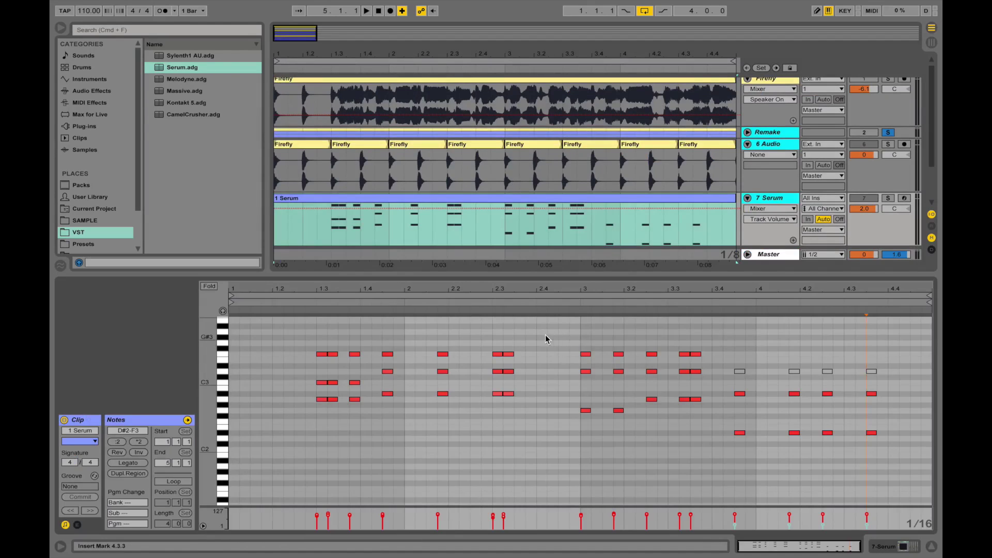